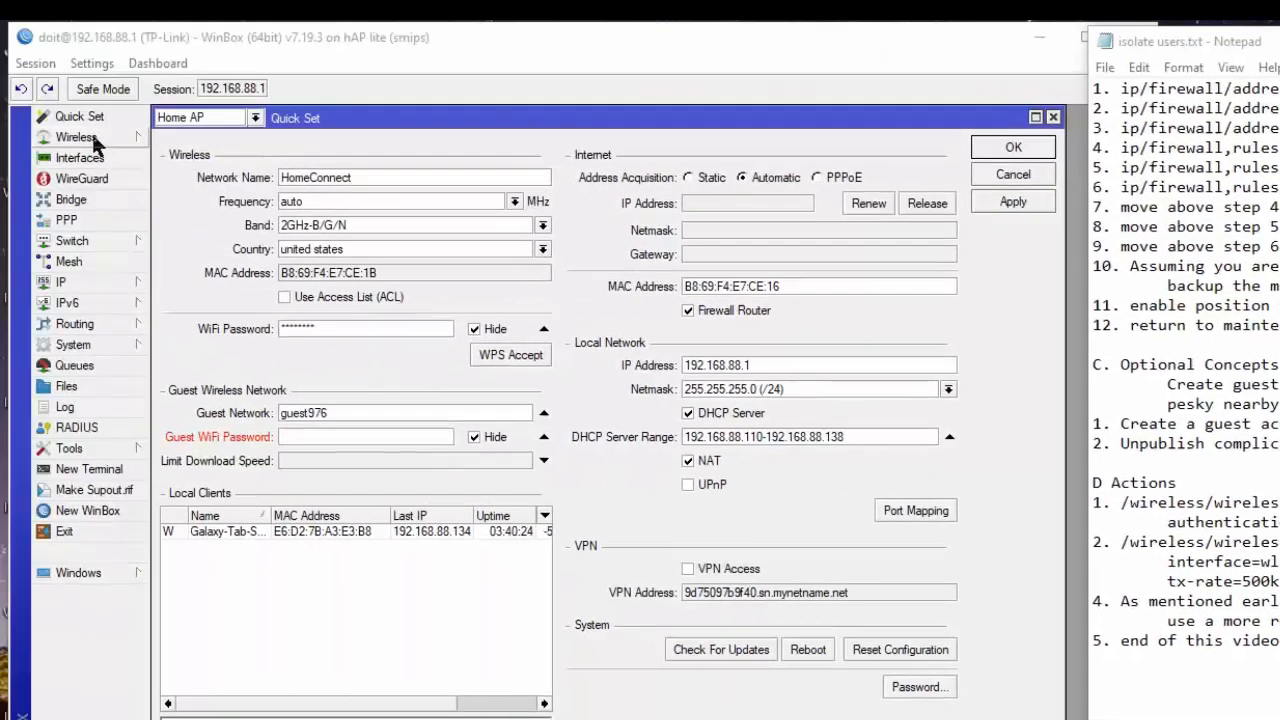
Step: Open the router's wireless tables and display the security profiles
left_click(100, 140)
left_click(170, 158)
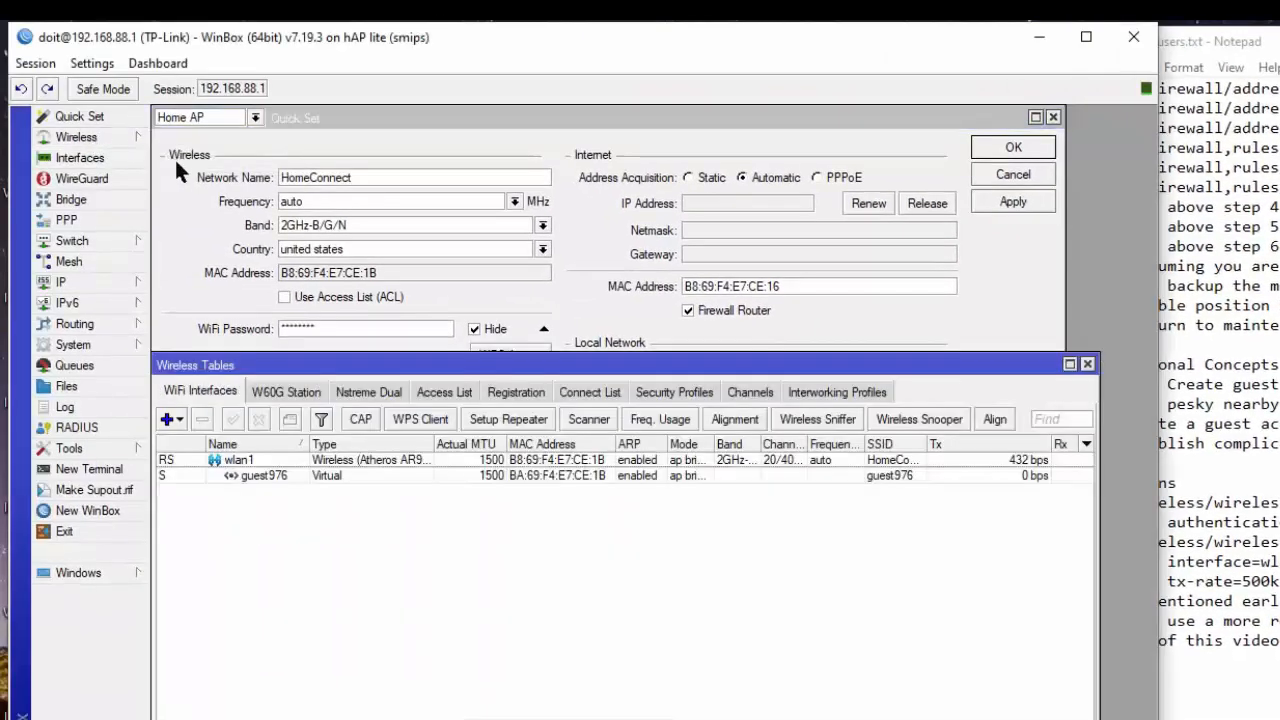
left_click_drag(220, 280, 220, 365)
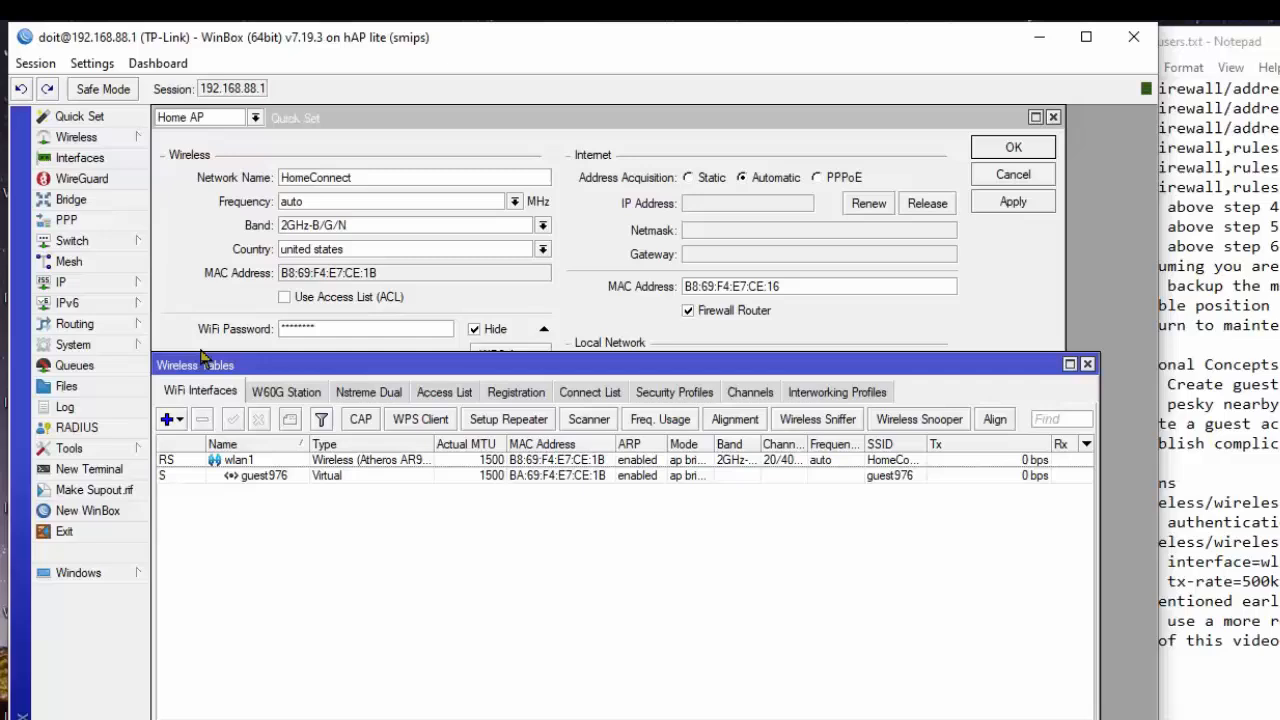
left_click(685, 392)
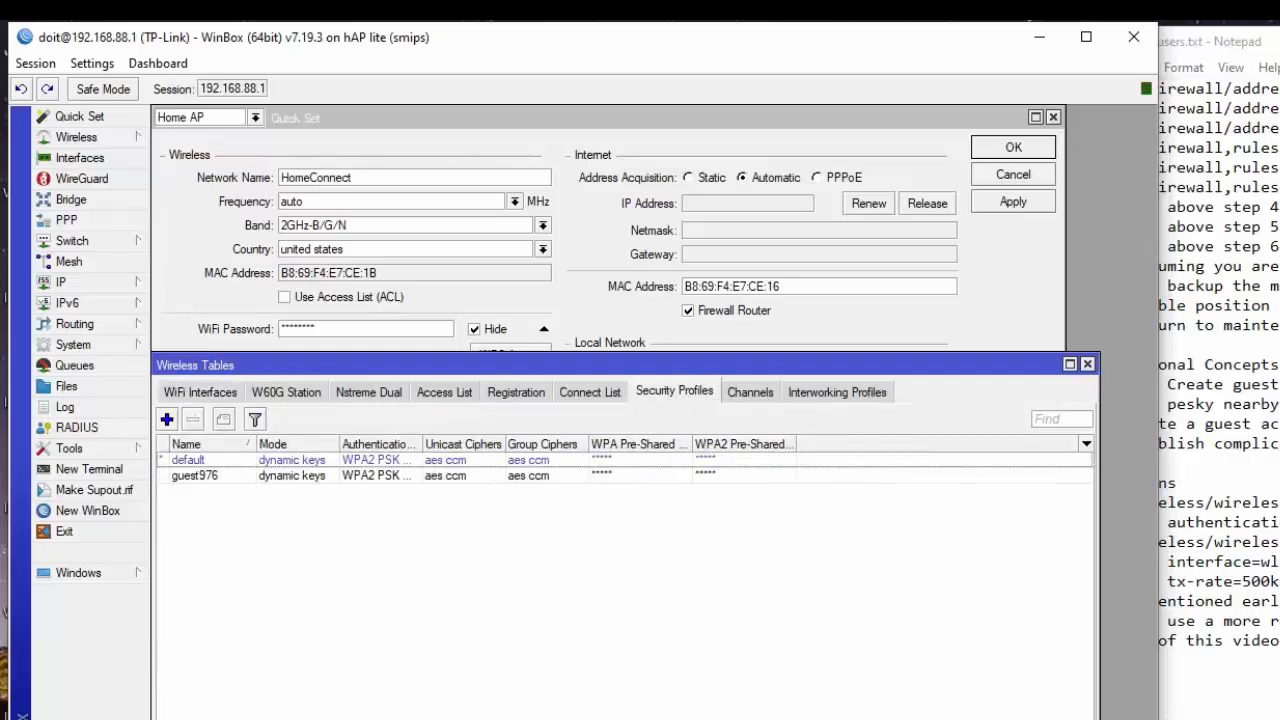
left_click(1272, 42)
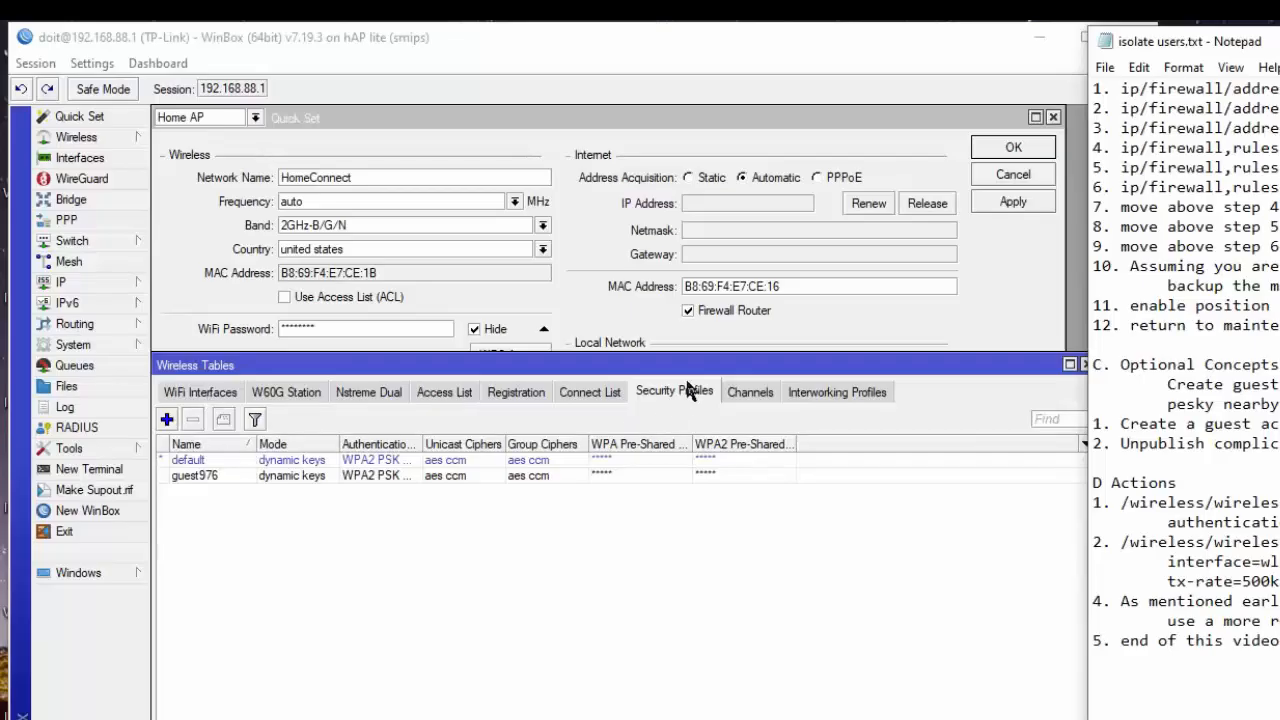
left_click(166, 421)
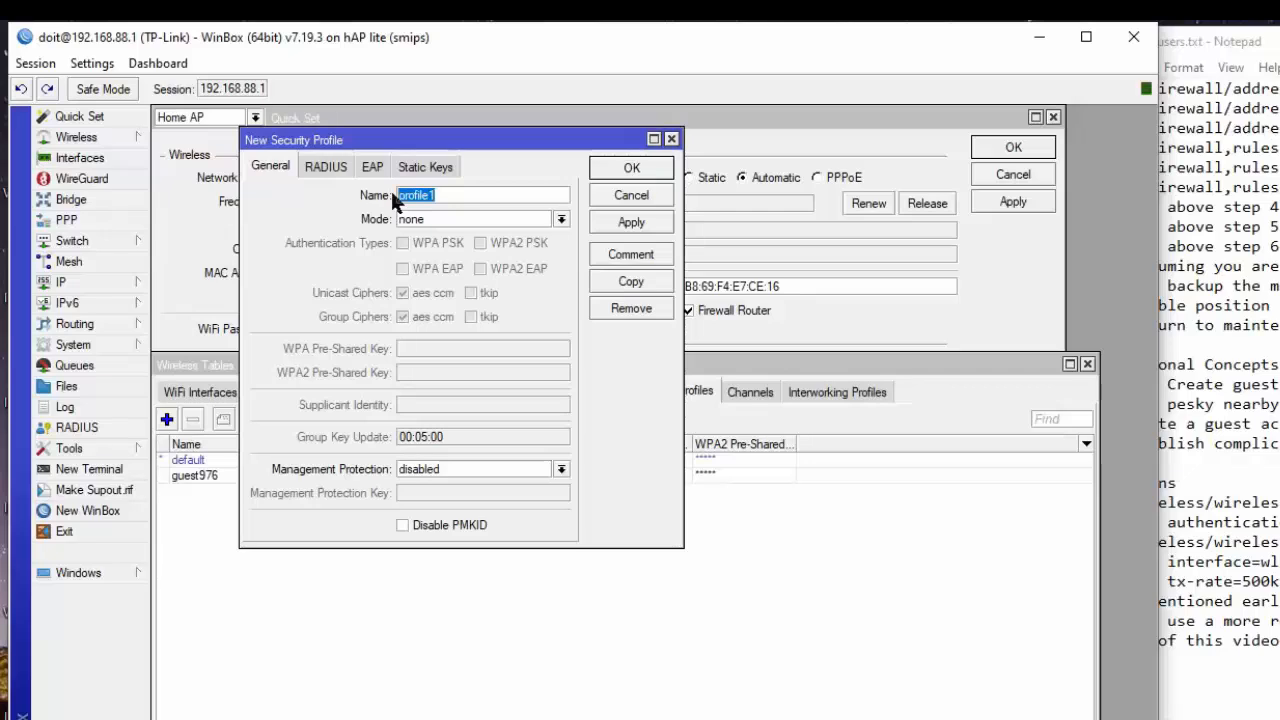
type("guest 976")
left_click(628, 195)
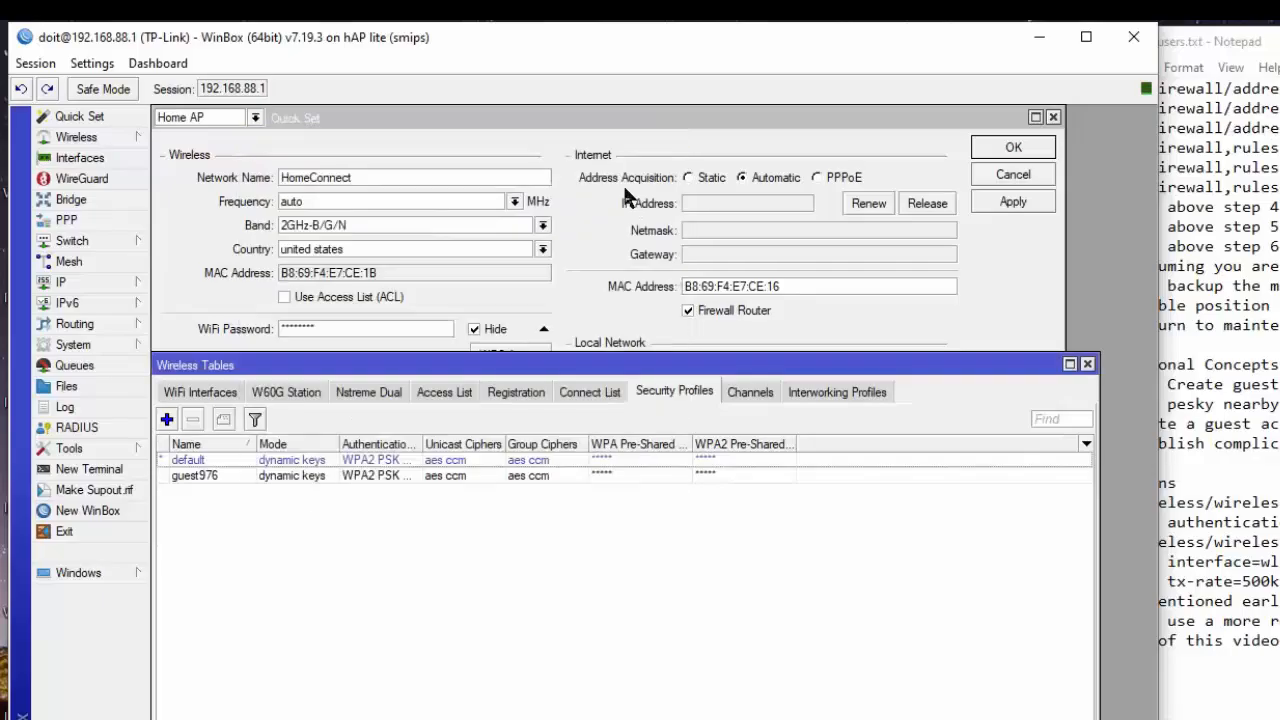
Step: Review the guest976 security profile's authentication types and WPA2 pre-shared key field, and close it
double_click(193, 474)
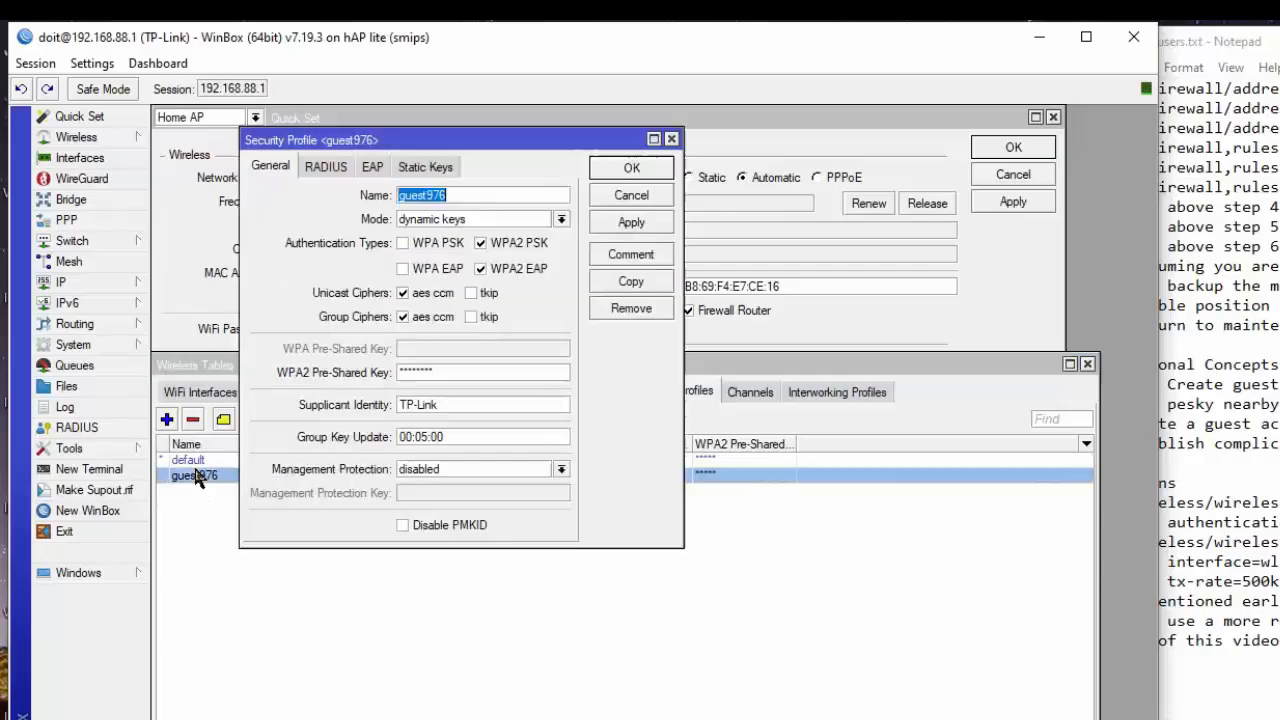
left_click(481, 243)
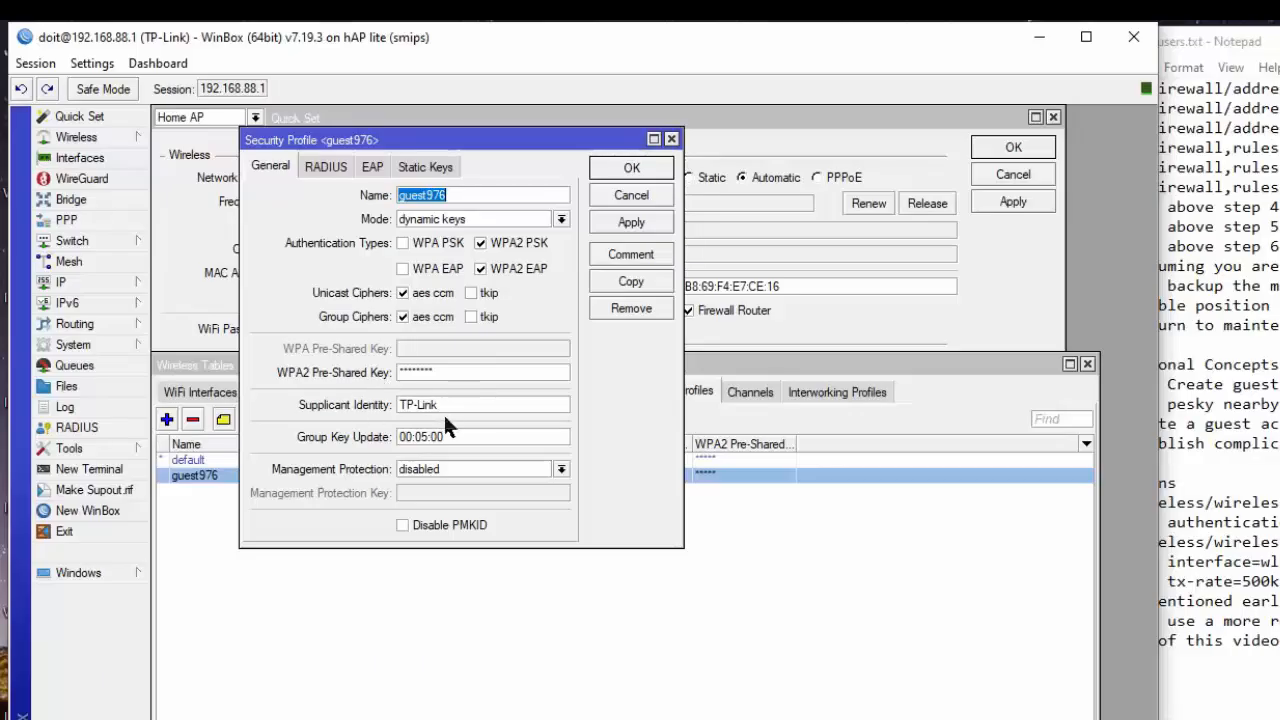
left_click(622, 170)
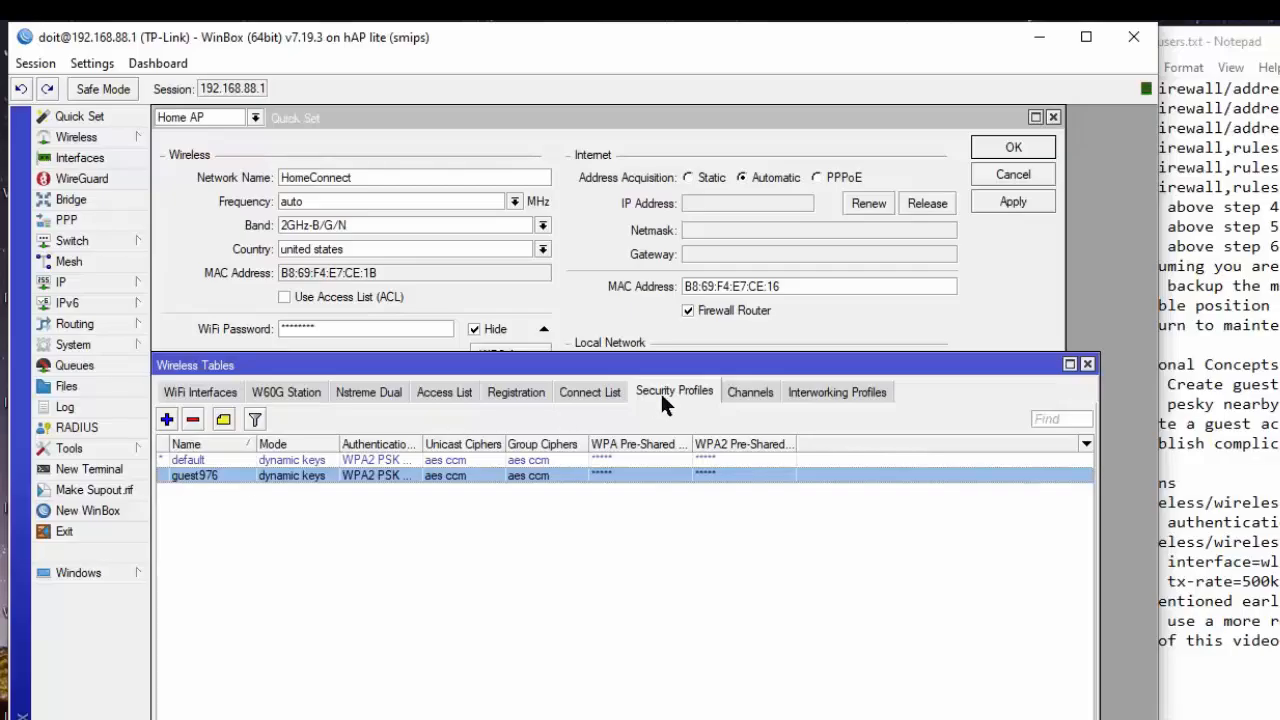
Step: Check the guest access point instructions in the isolate users.txt notes and display the router's WiFi interfaces
left_click(1166, 46)
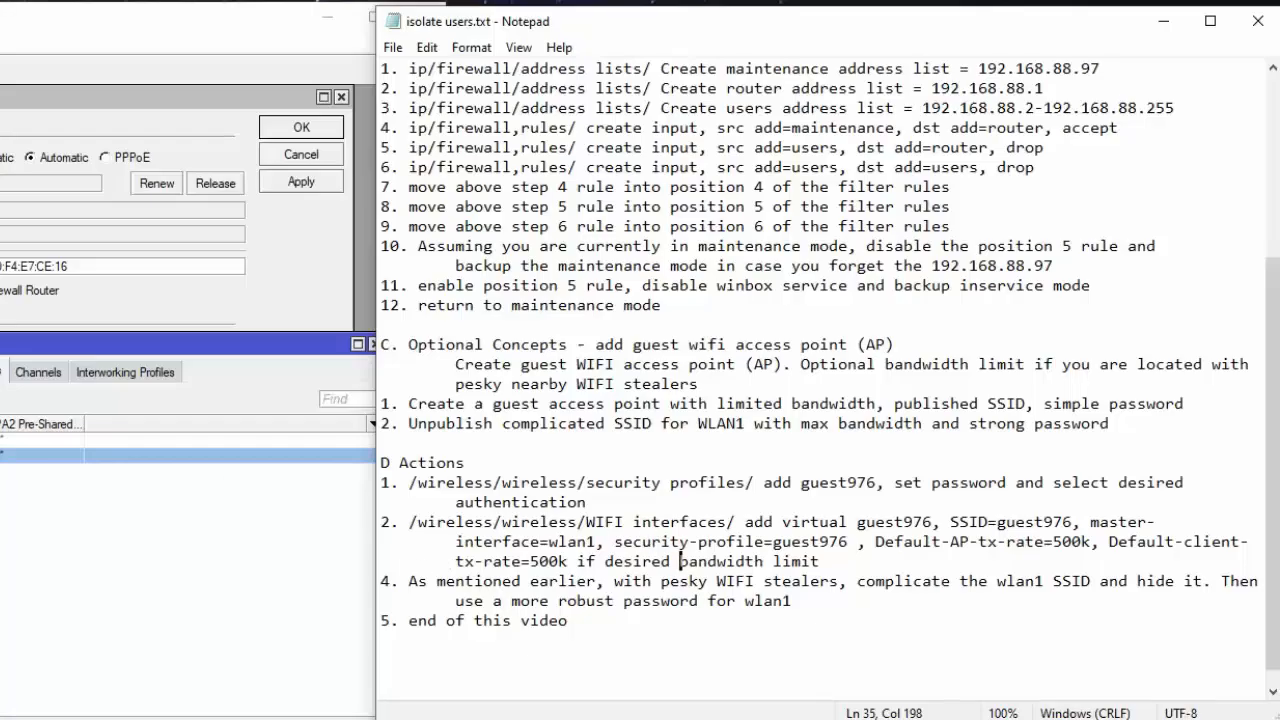
left_click(200, 371)
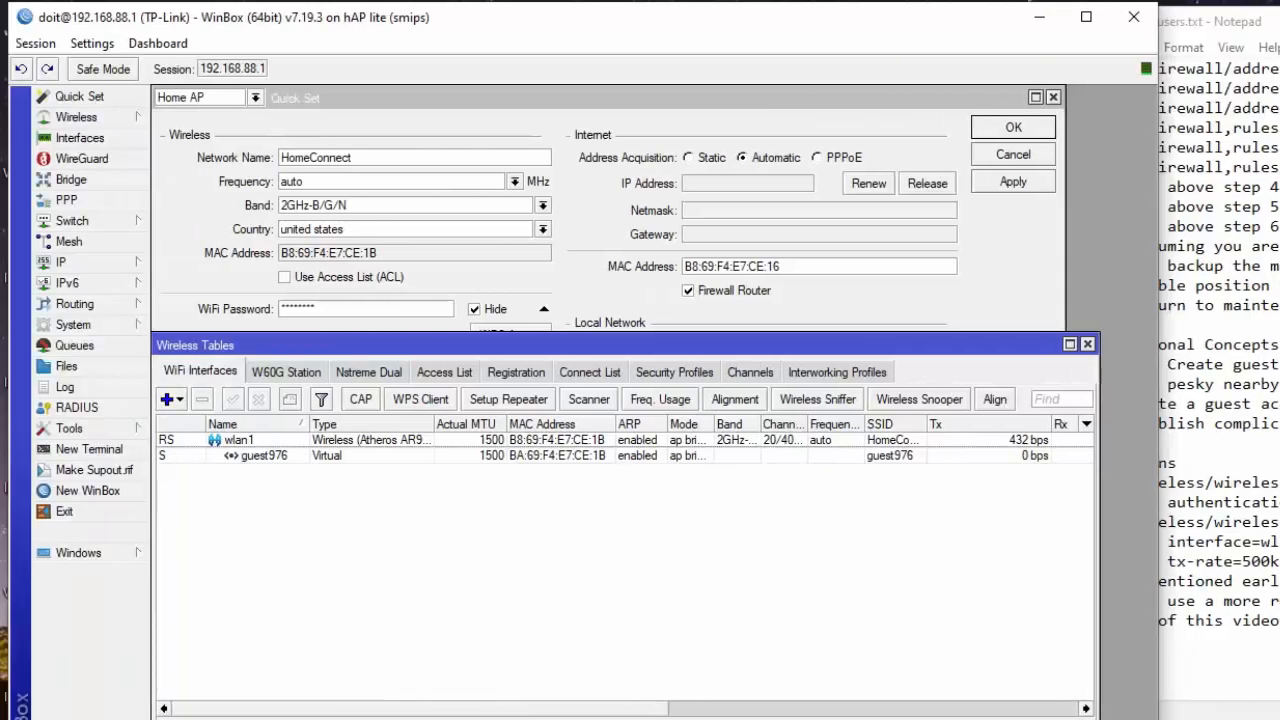
left_click(1225, 407)
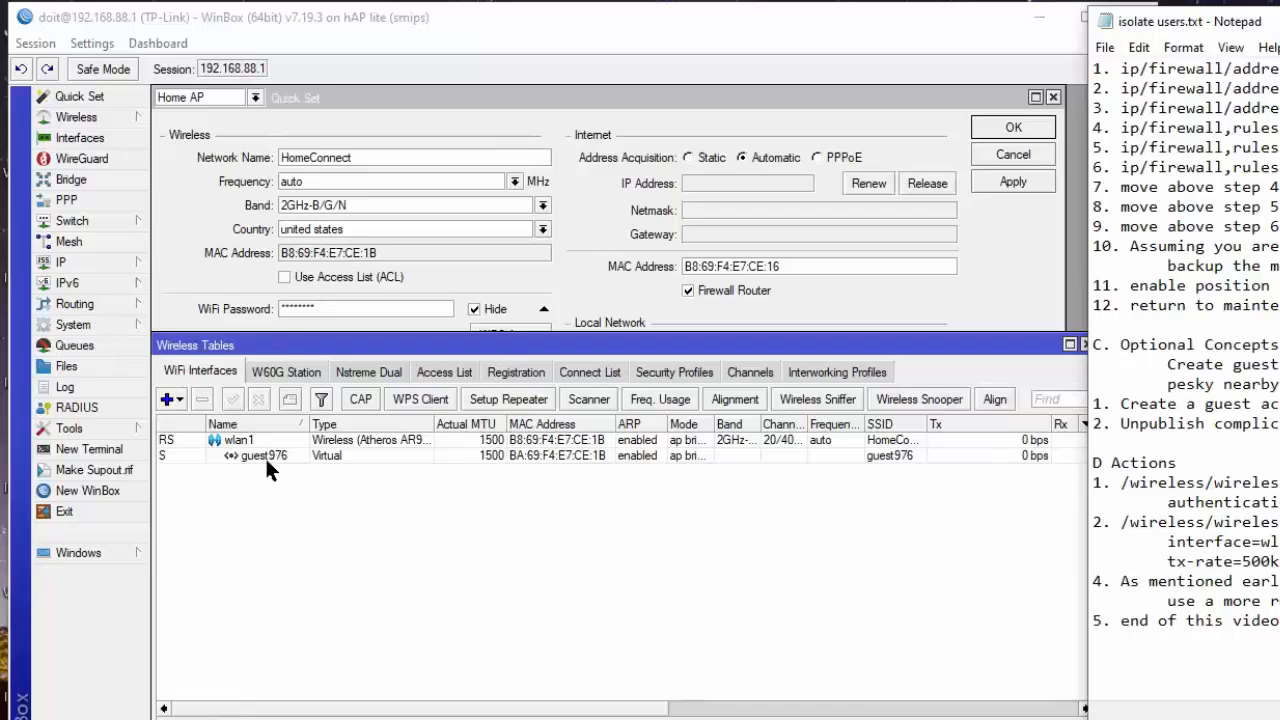
left_click(167, 399)
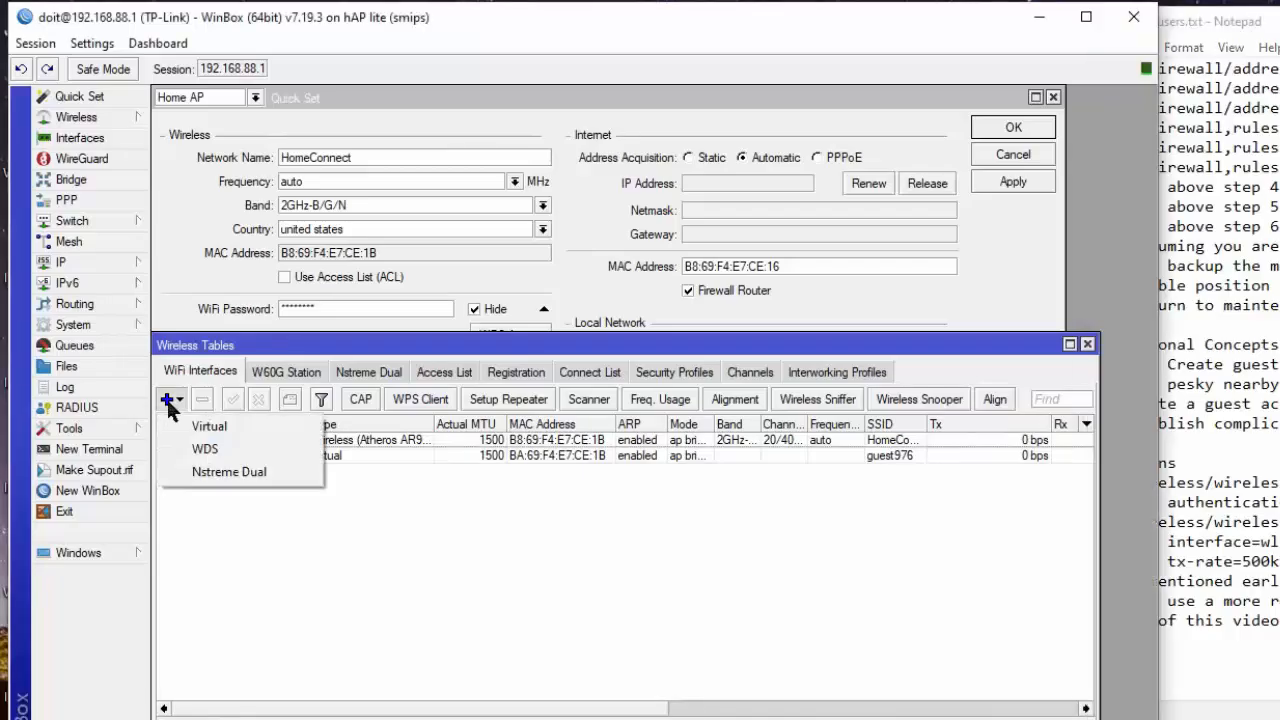
left_click(178, 427)
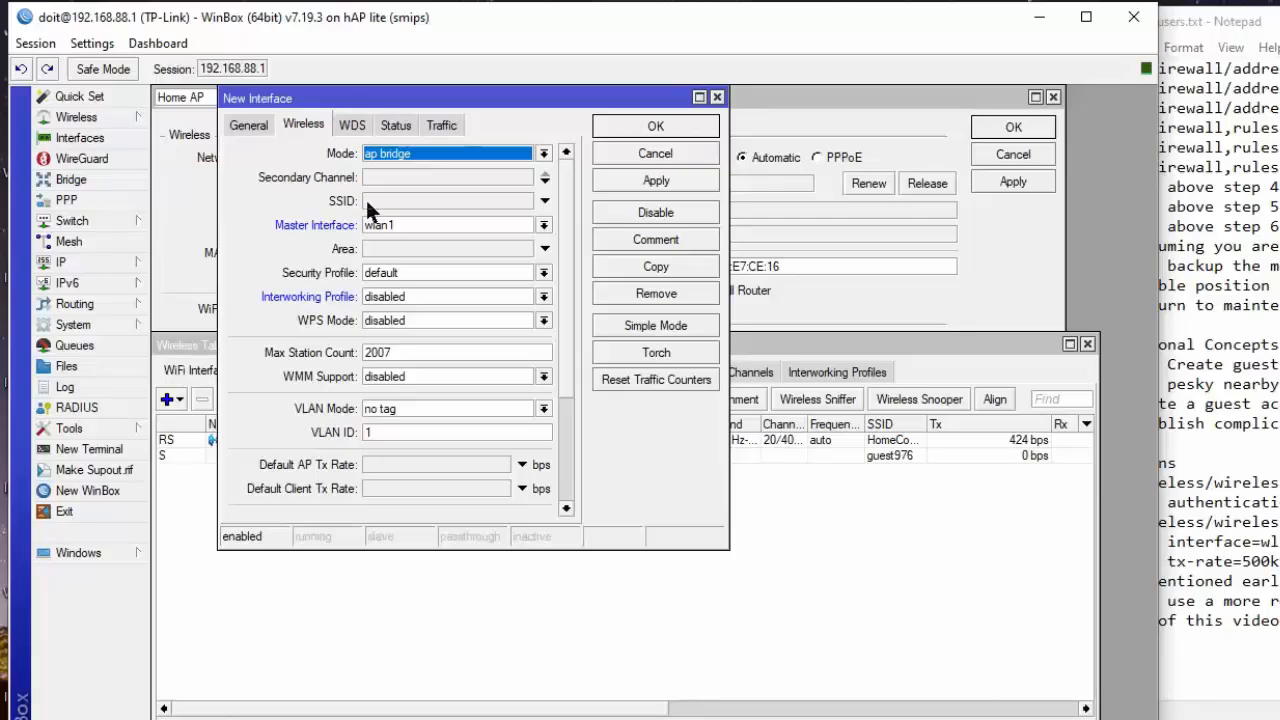
left_click(544, 273)
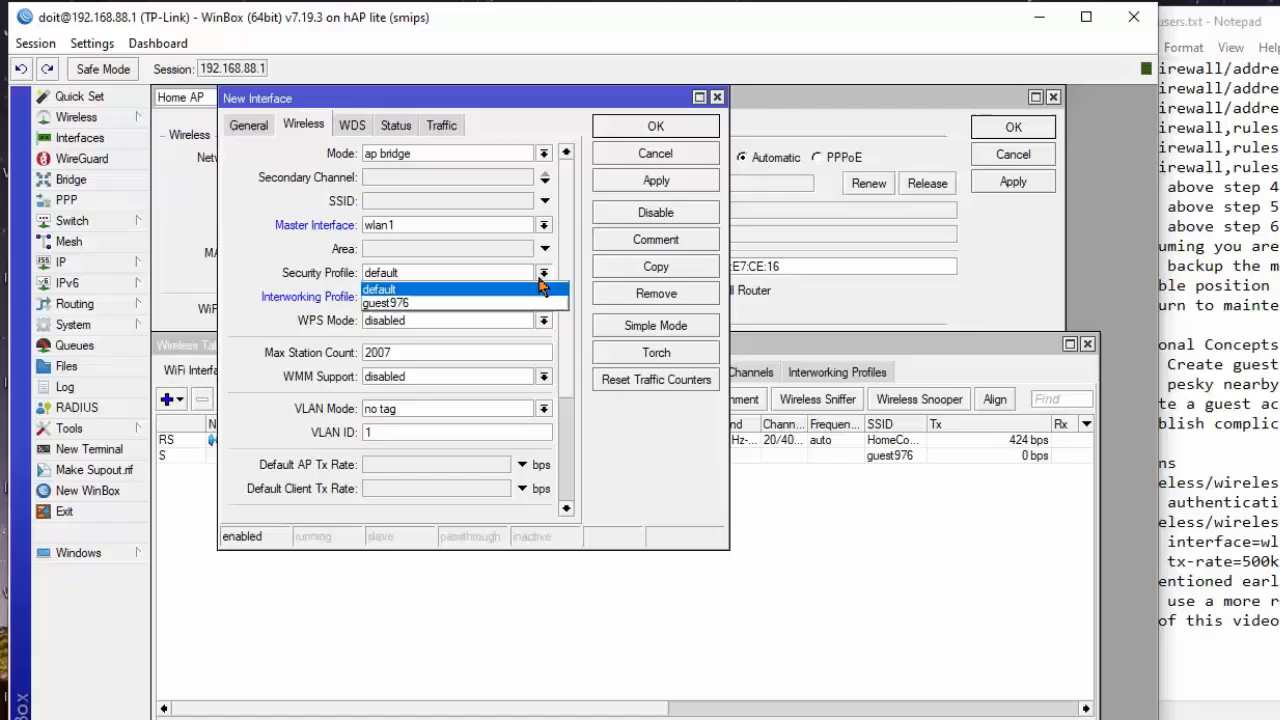
left_click(419, 297)
left_click(657, 153)
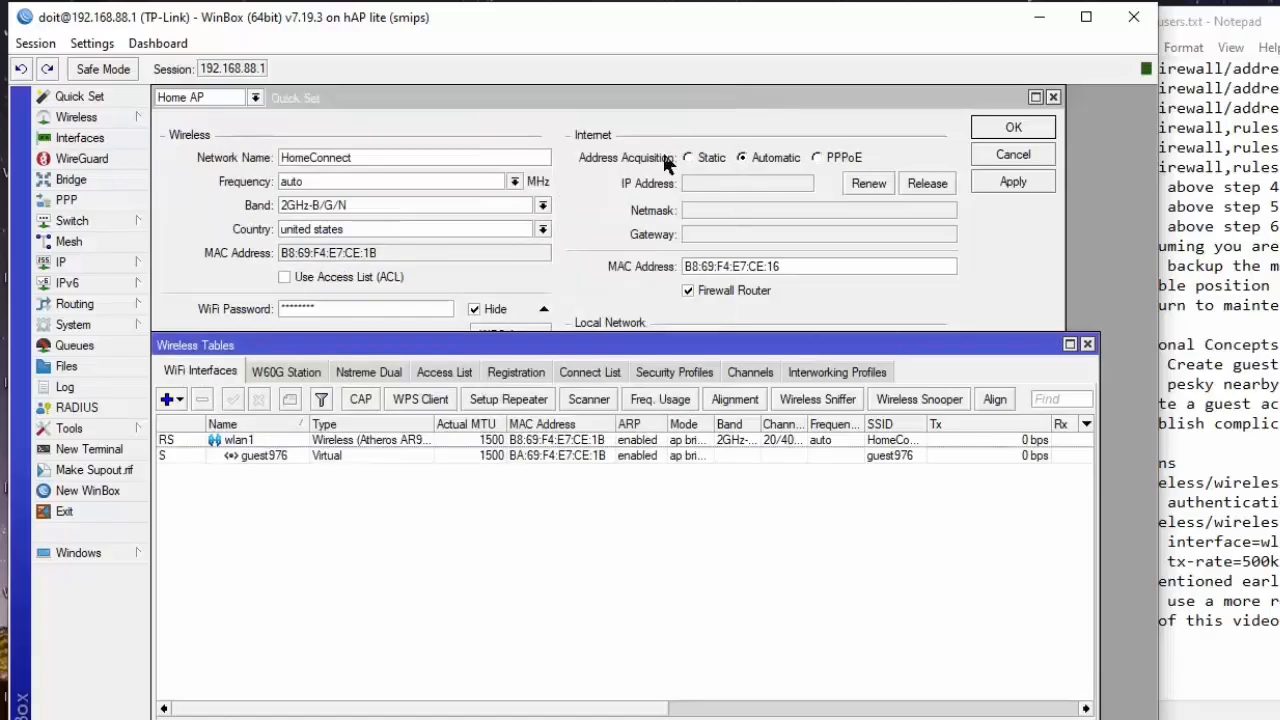
Step: Review the guest976 virtual interface's SSID, master interface, security profile and default transmit rates, and close it
double_click(266, 455)
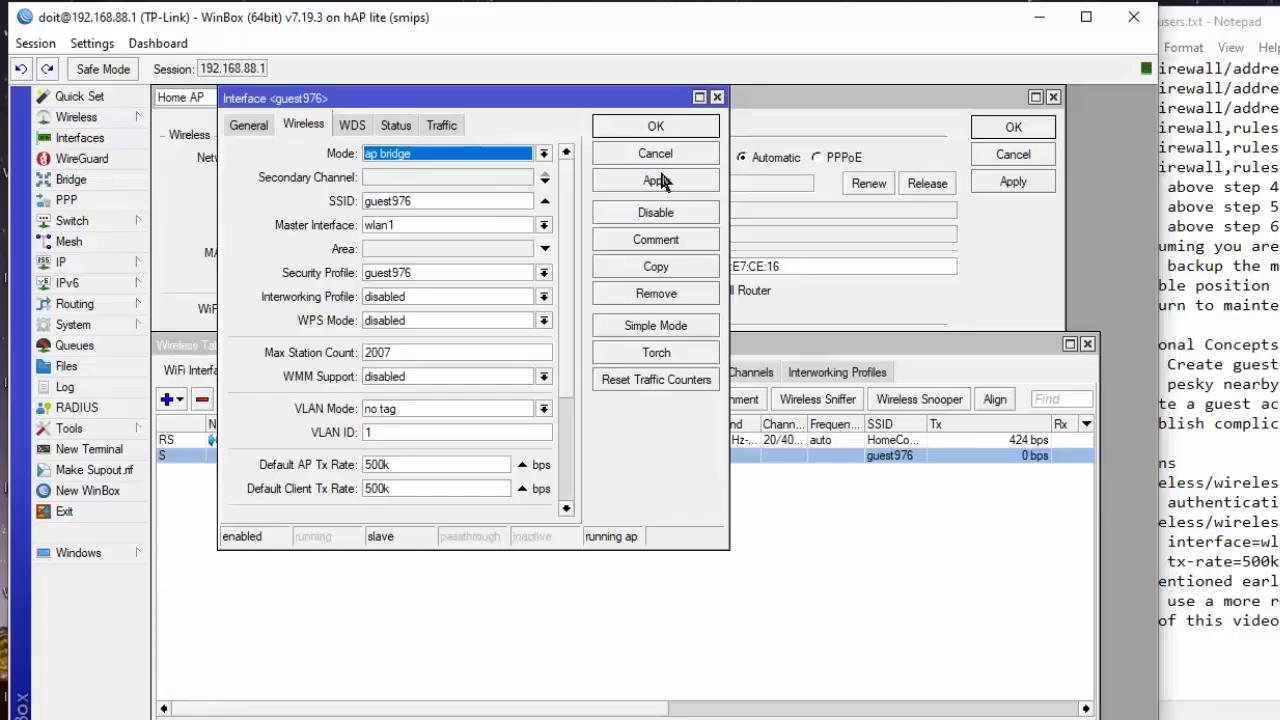
left_click(665, 126)
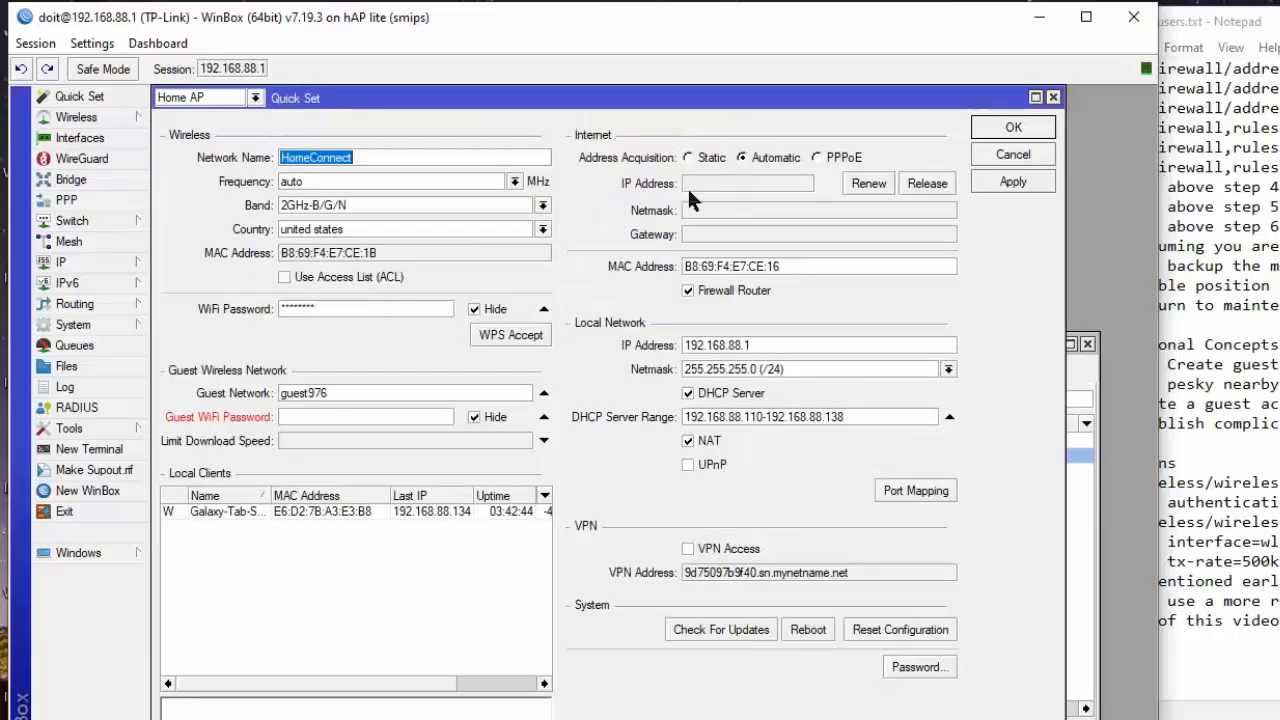
left_click(1155, 562)
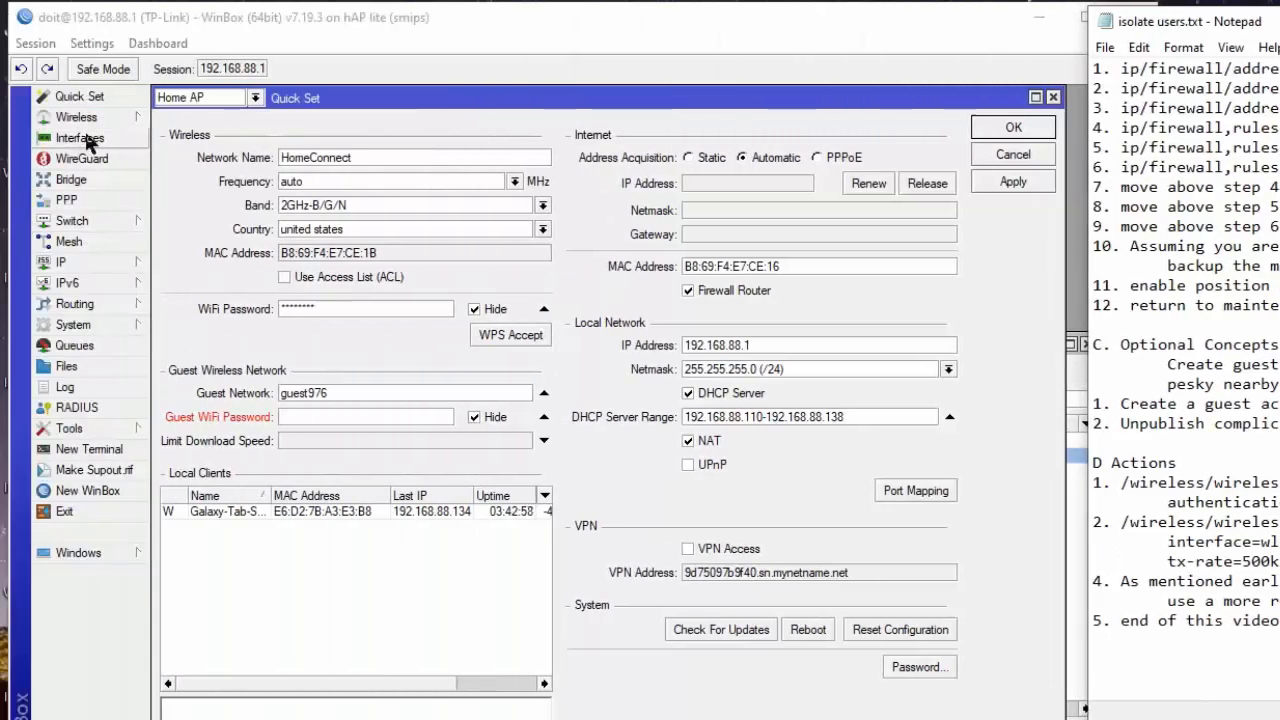
Step: Enable Hide SSID on the wlan1 wireless interface and save the change
left_click(95, 118)
left_click(183, 142)
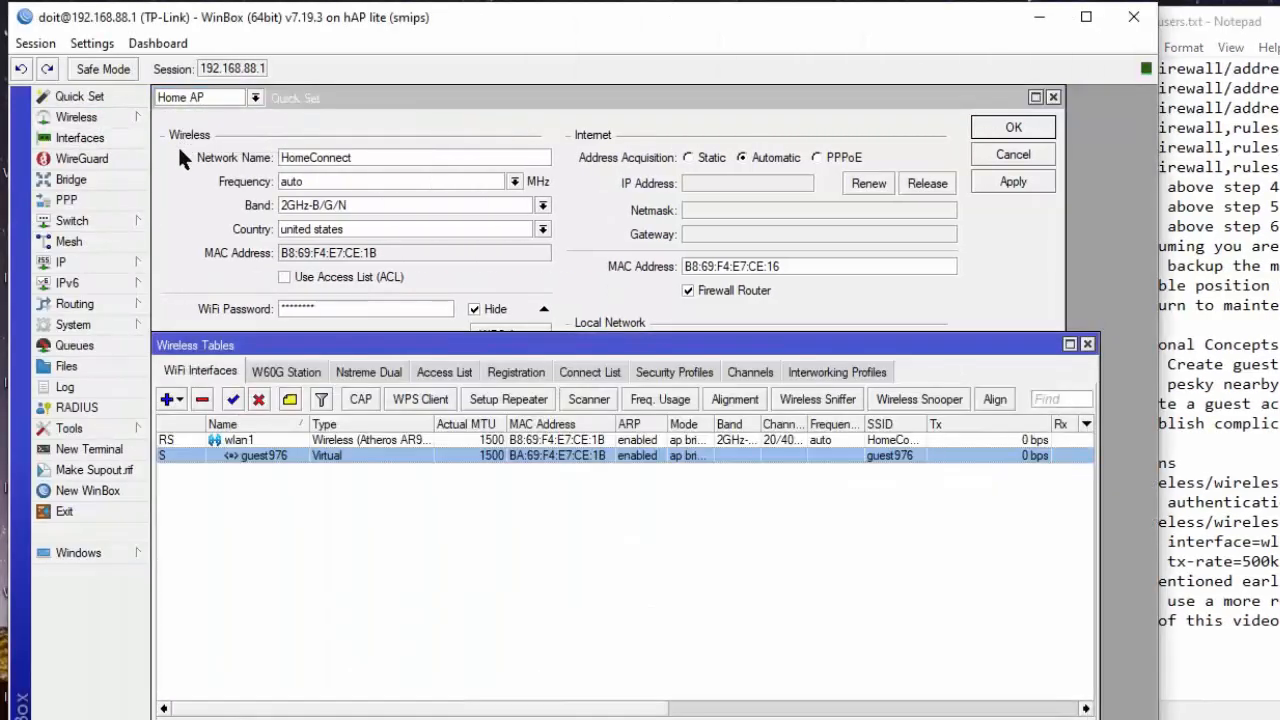
double_click(256, 440)
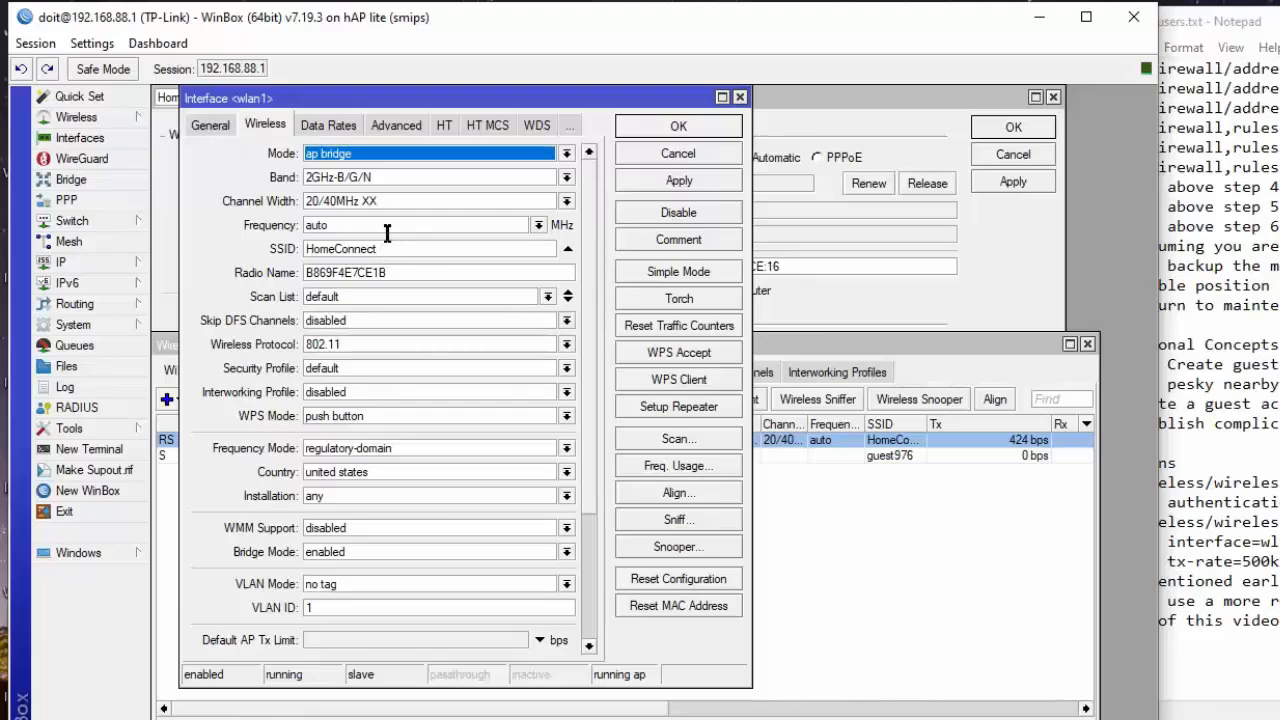
scroll(396, 235, "down", 2)
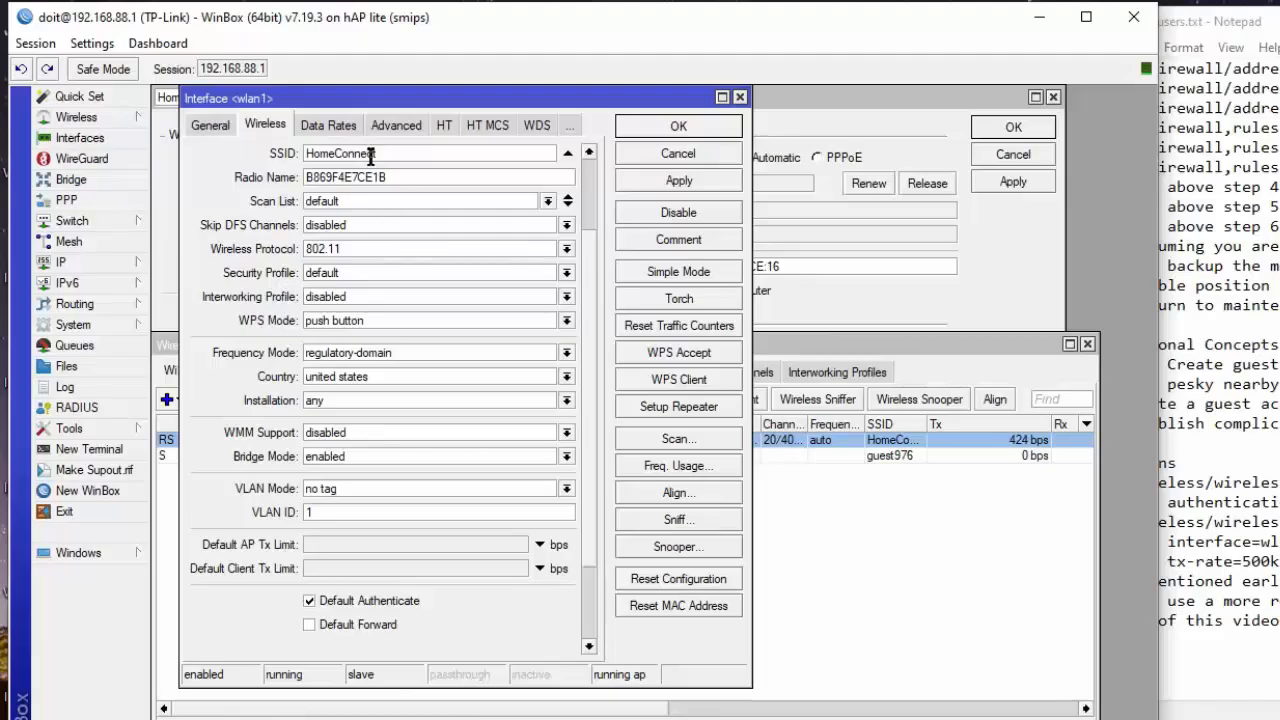
scroll(400, 500, "down", 2)
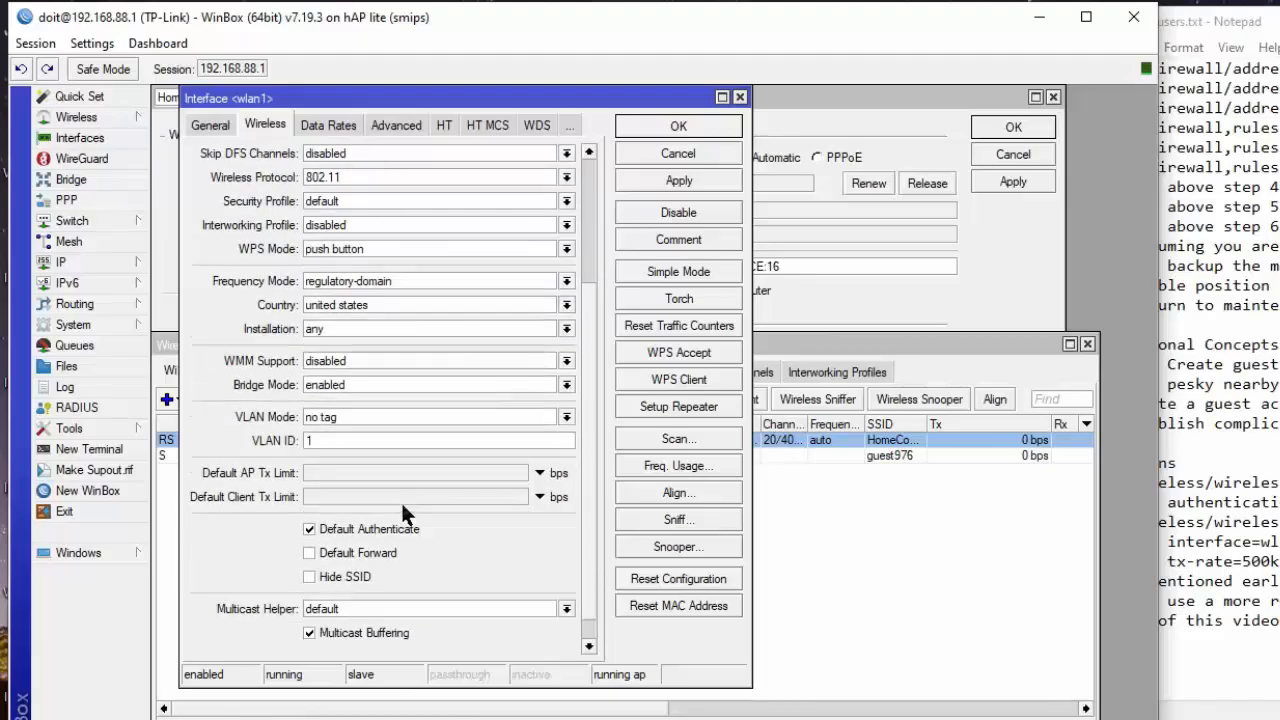
left_click(310, 576)
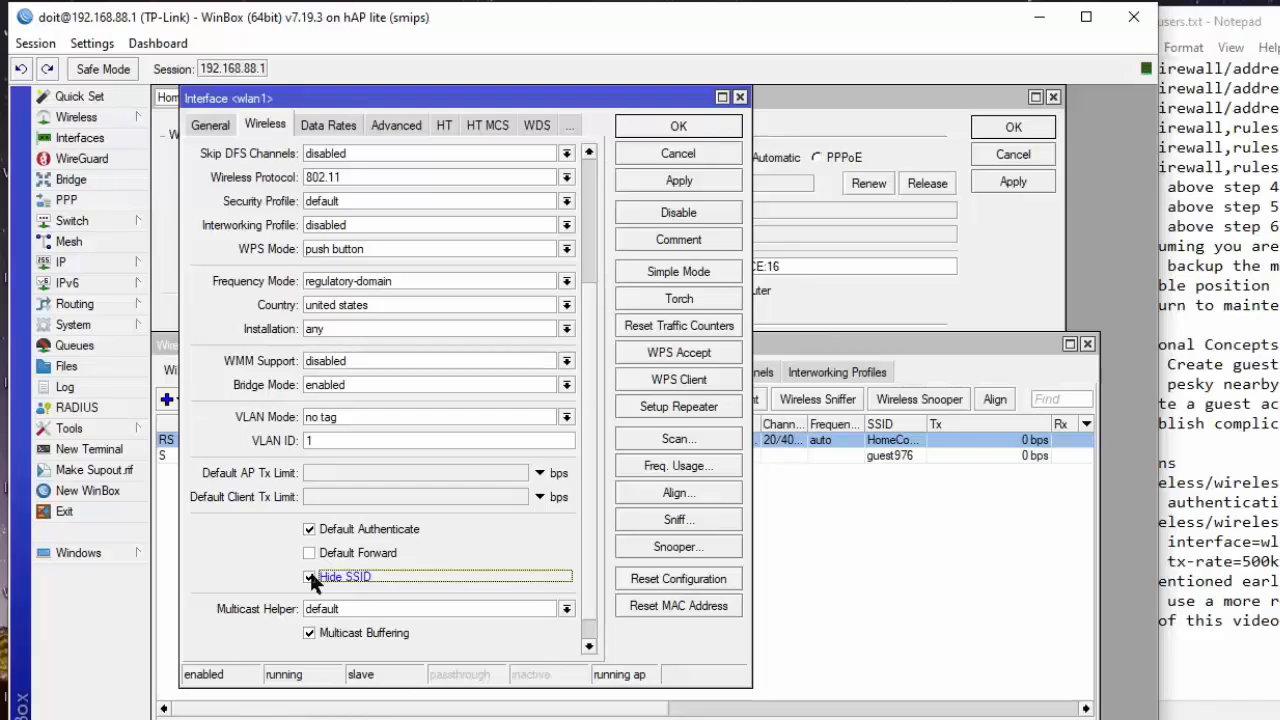
left_click(680, 130)
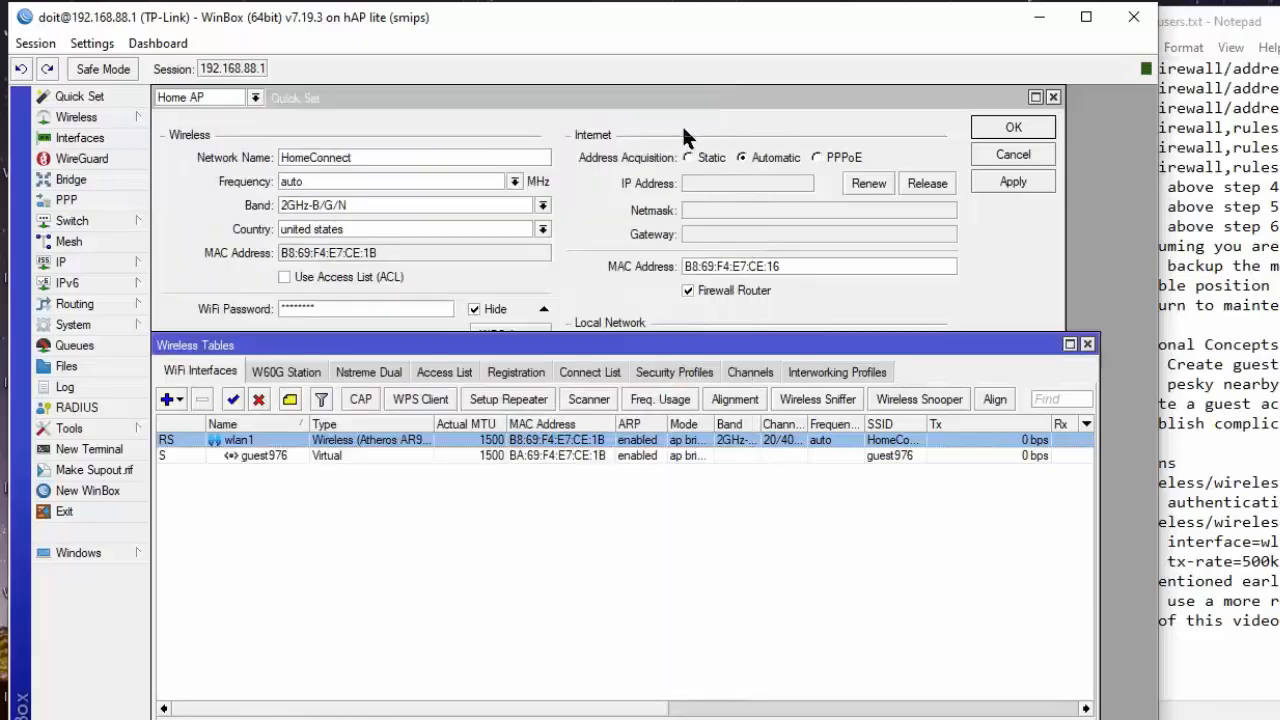
Step: Display the wireless security profiles and select the default profile
left_click(675, 373)
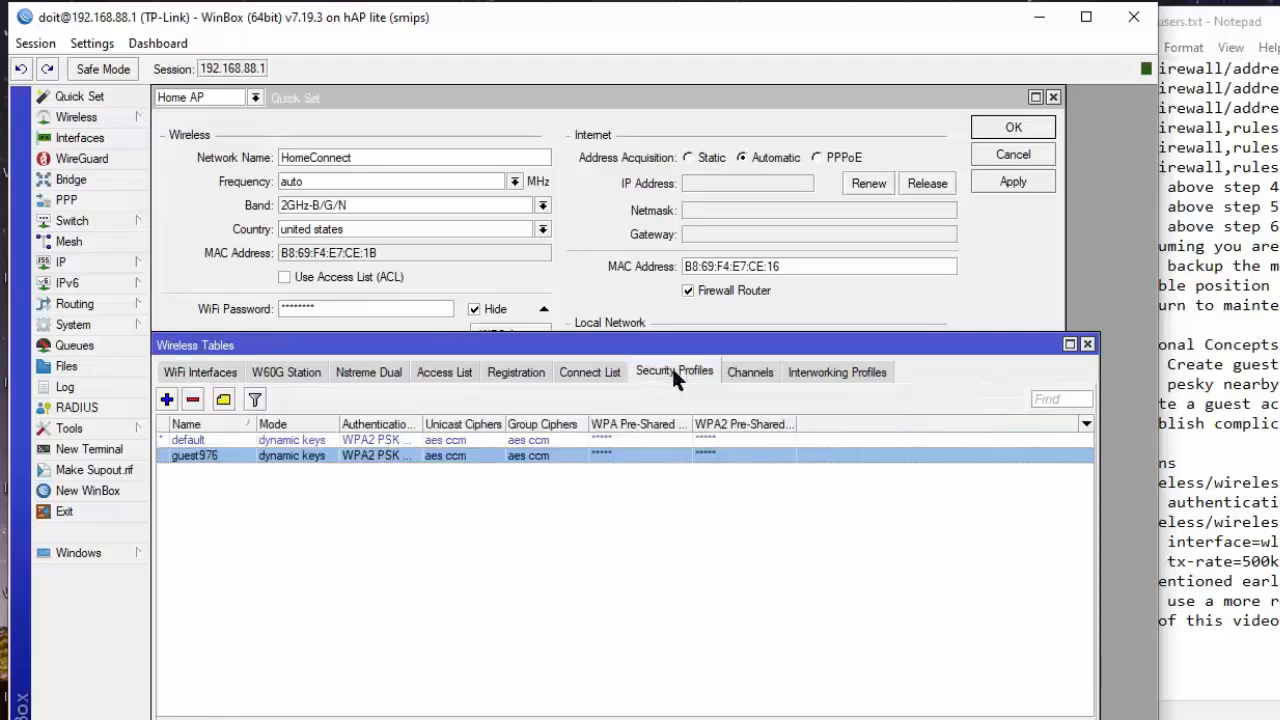
left_click(301, 441)
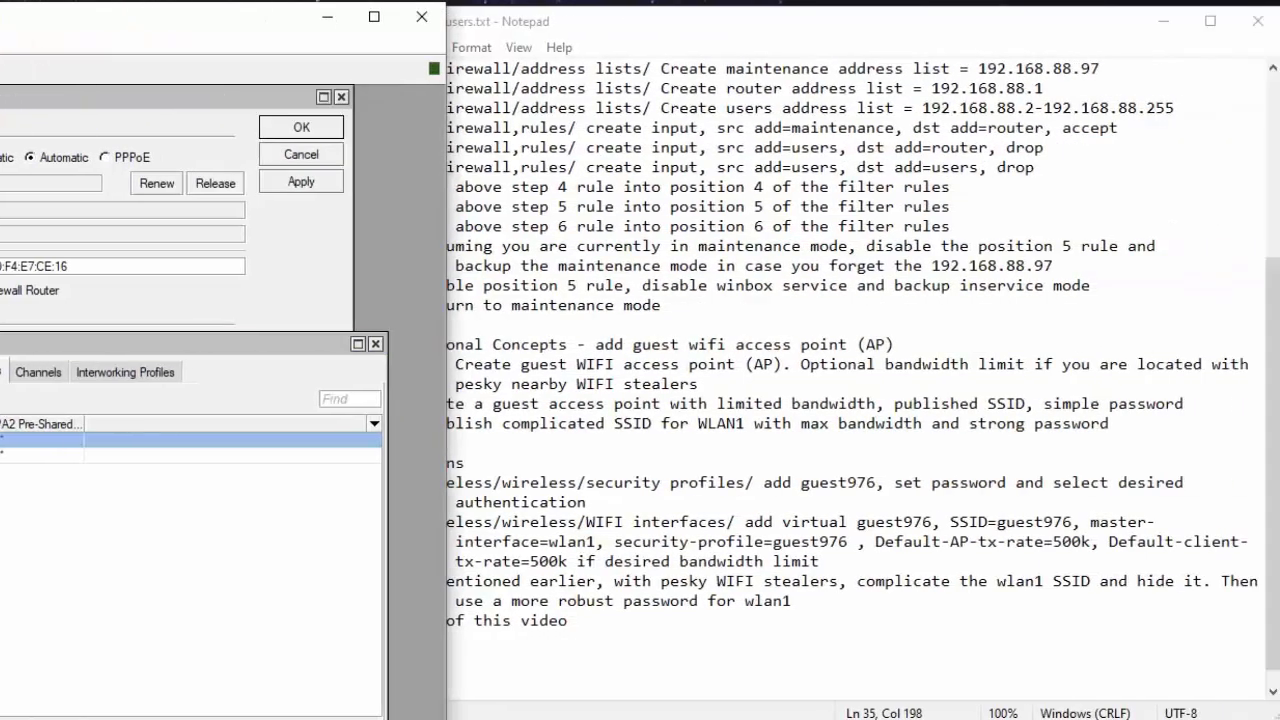
left_click(664, 41)
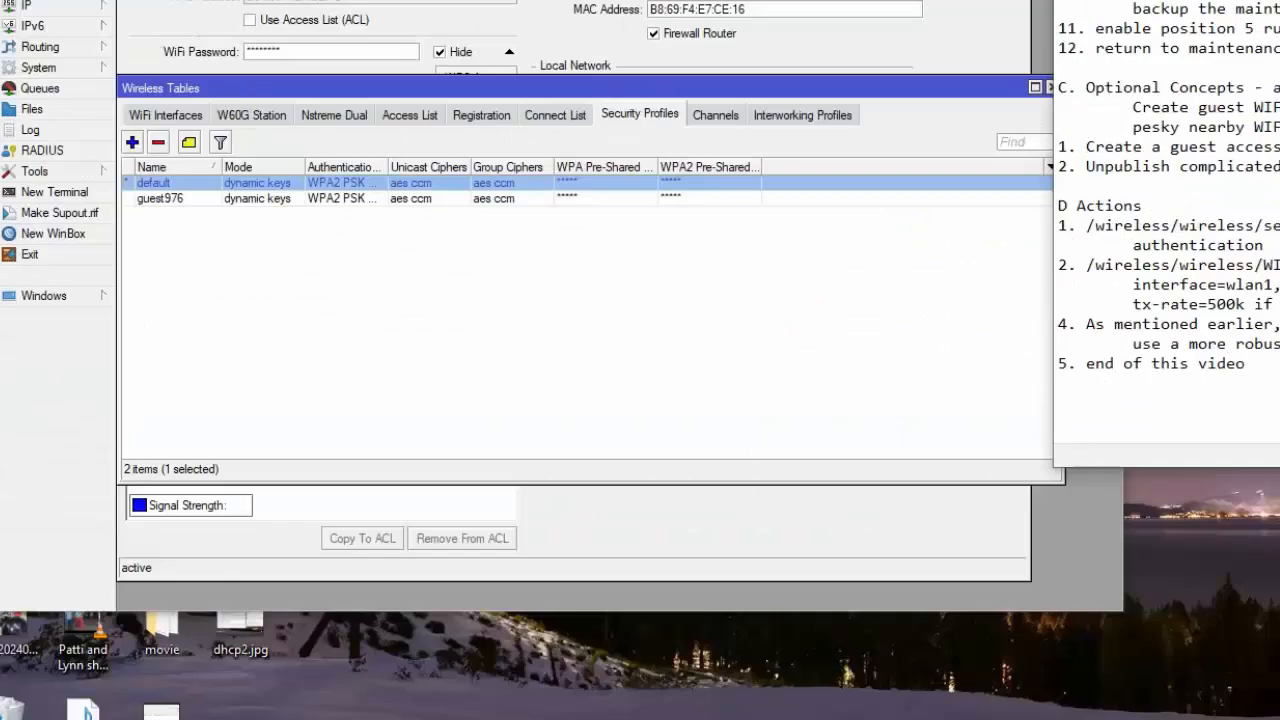
Step: Switch to PuTTY, load the saved doit session and connect to the router over SSH, entering the key passphrase
left_click(712, 718)
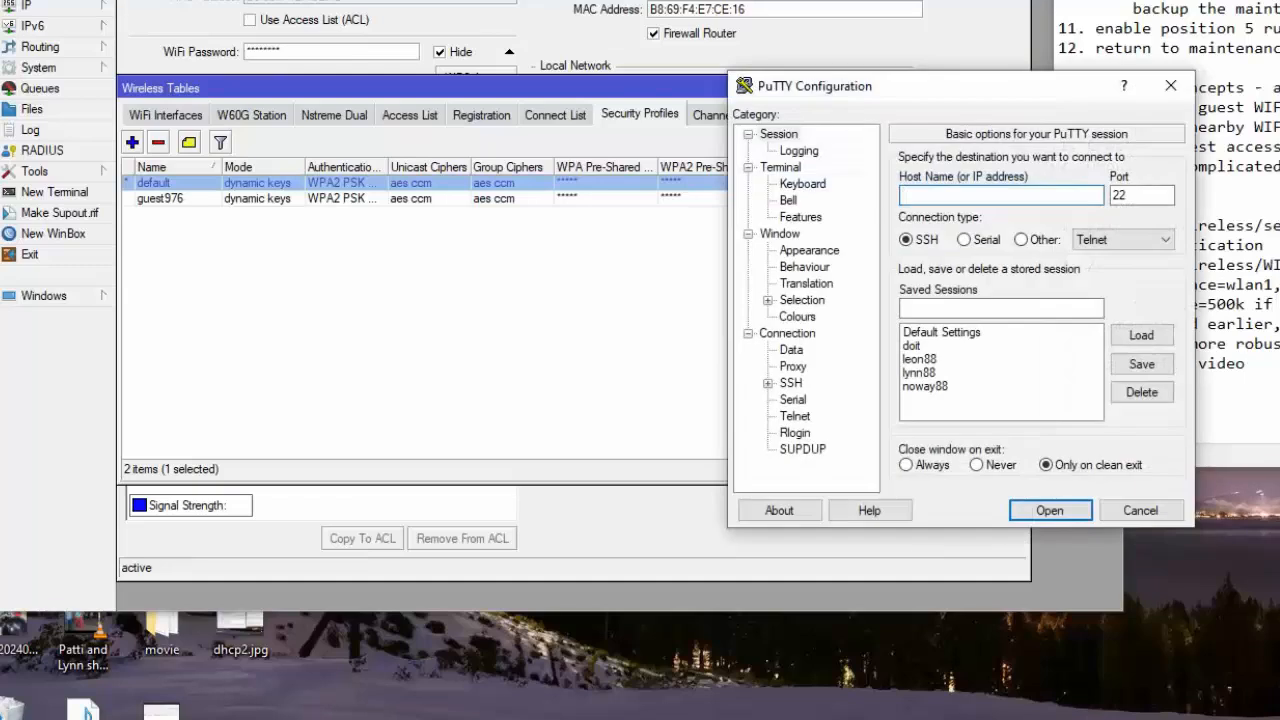
left_click(922, 346)
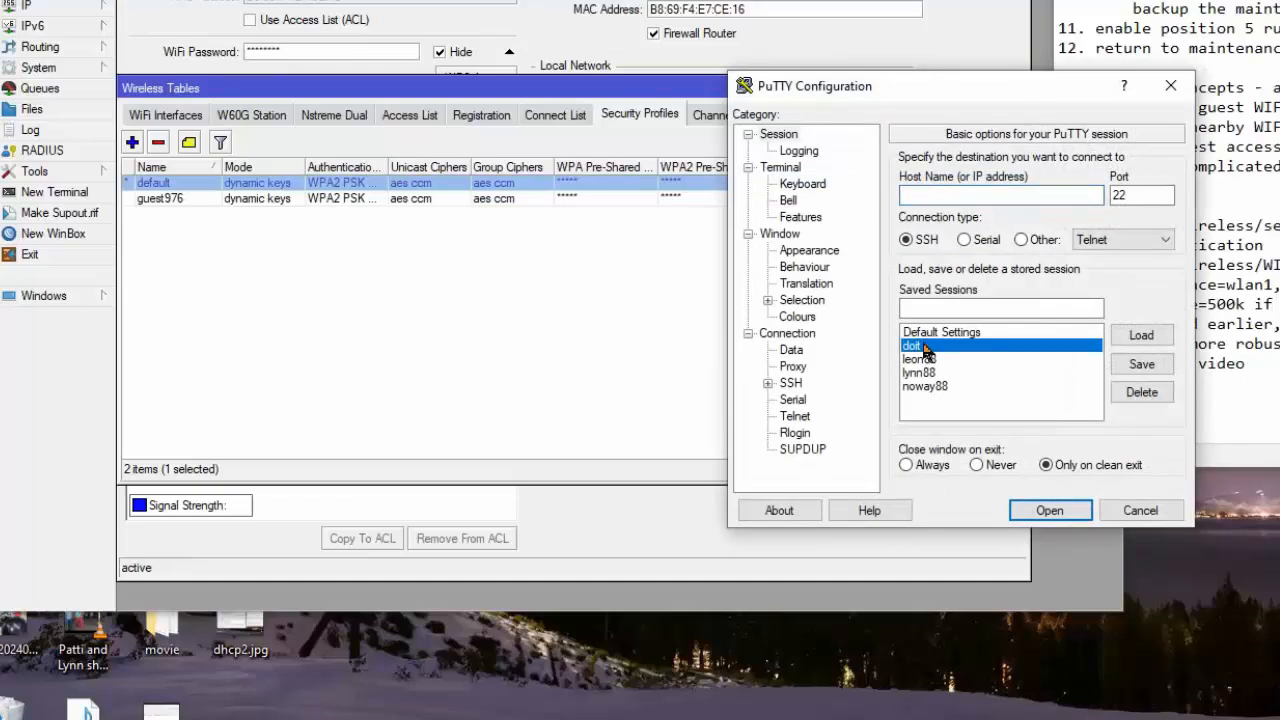
left_click(1141, 338)
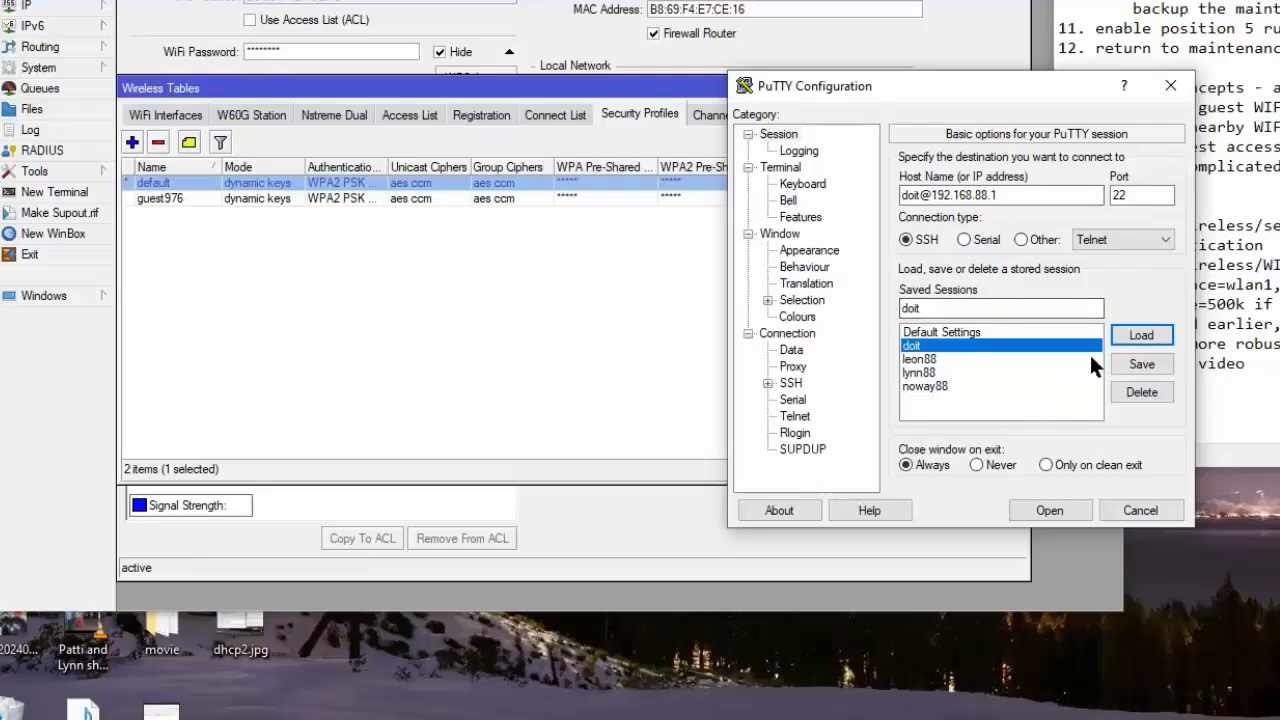
left_click(1160, 336)
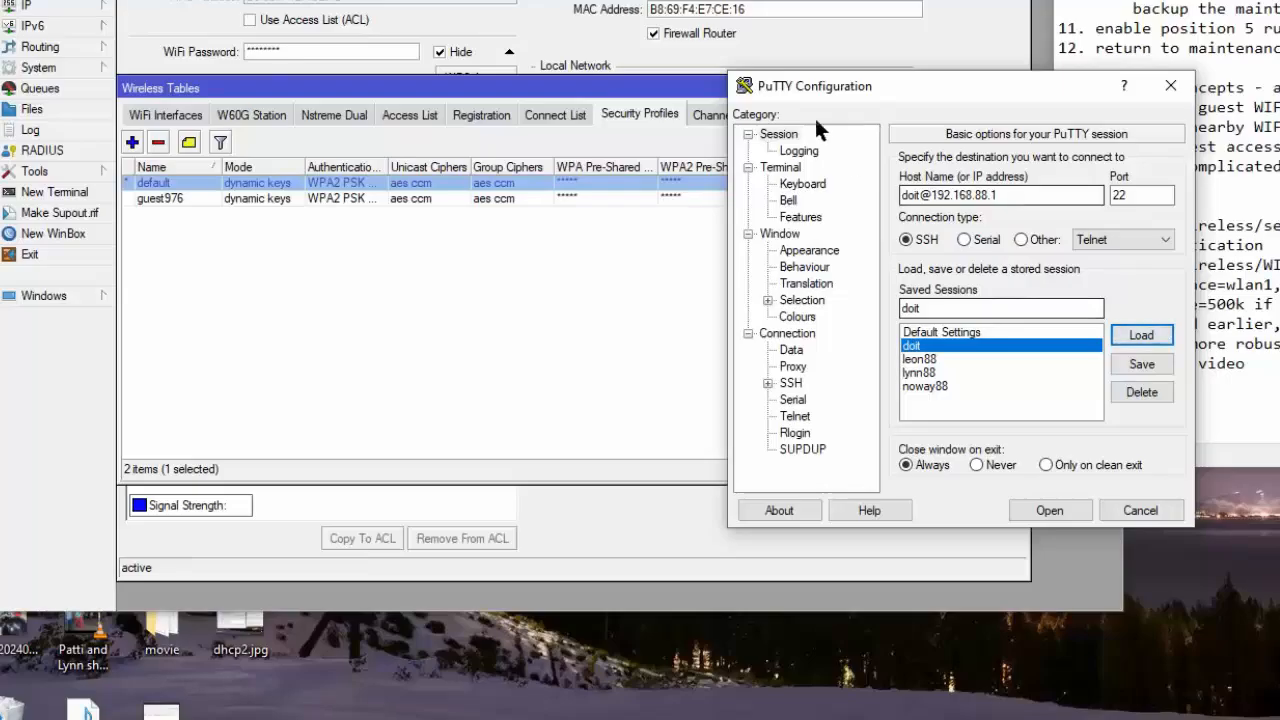
left_click(1142, 364)
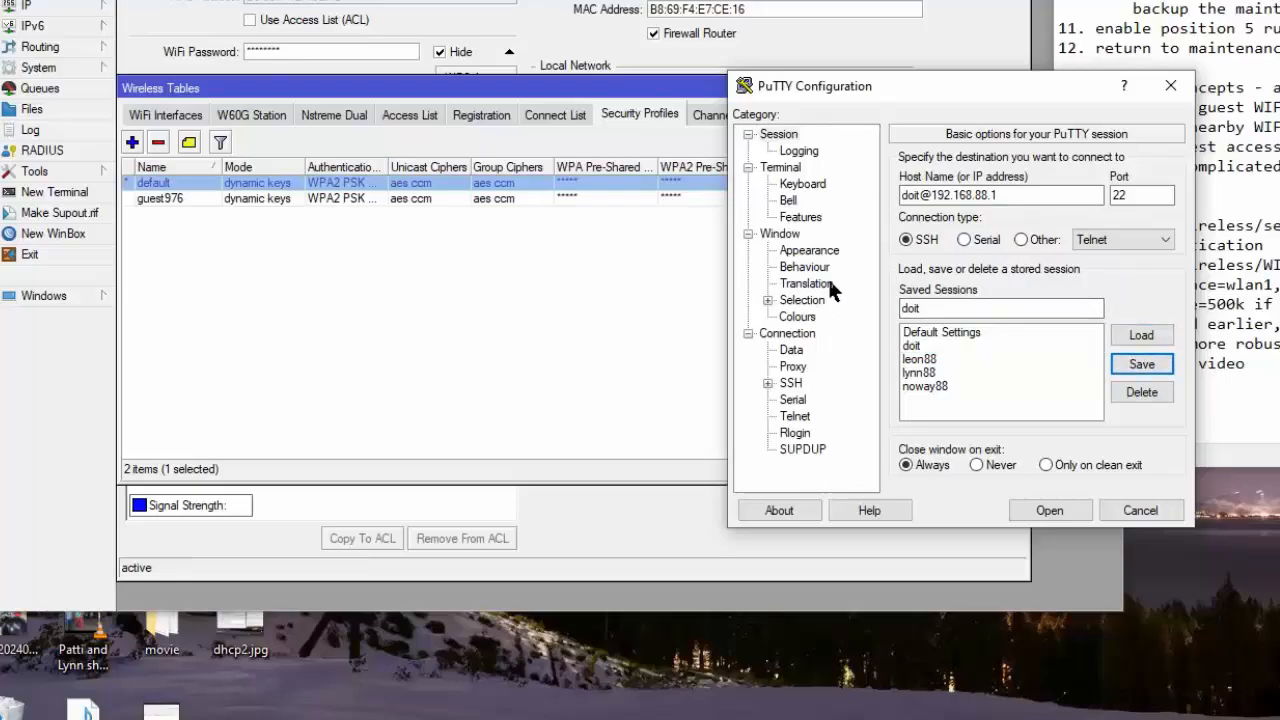
left_click(1147, 335)
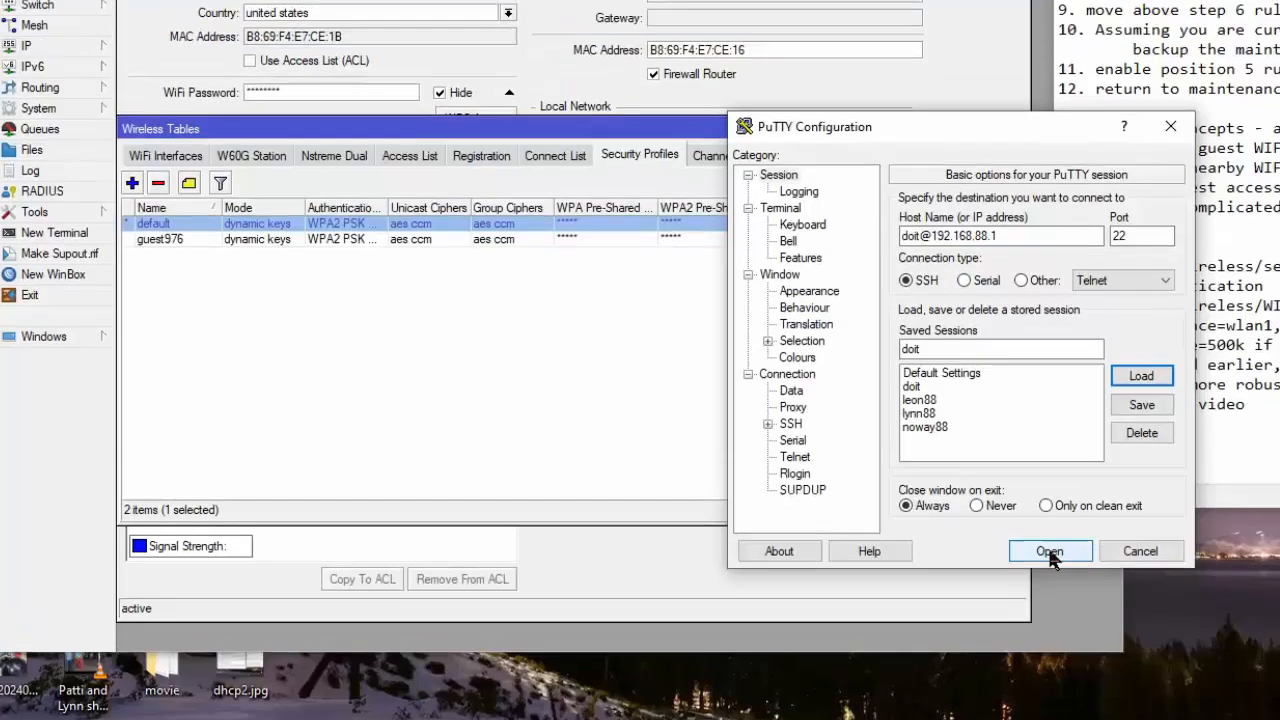
left_click(1049, 510)
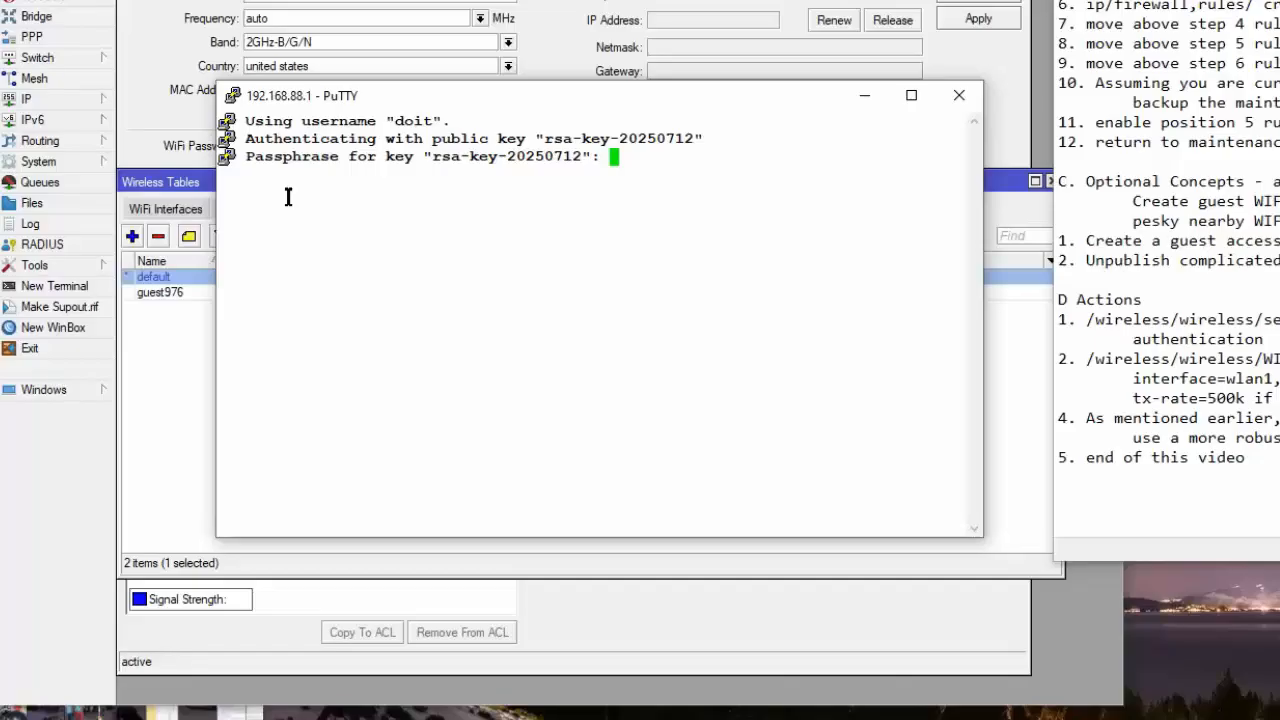
key("Return")
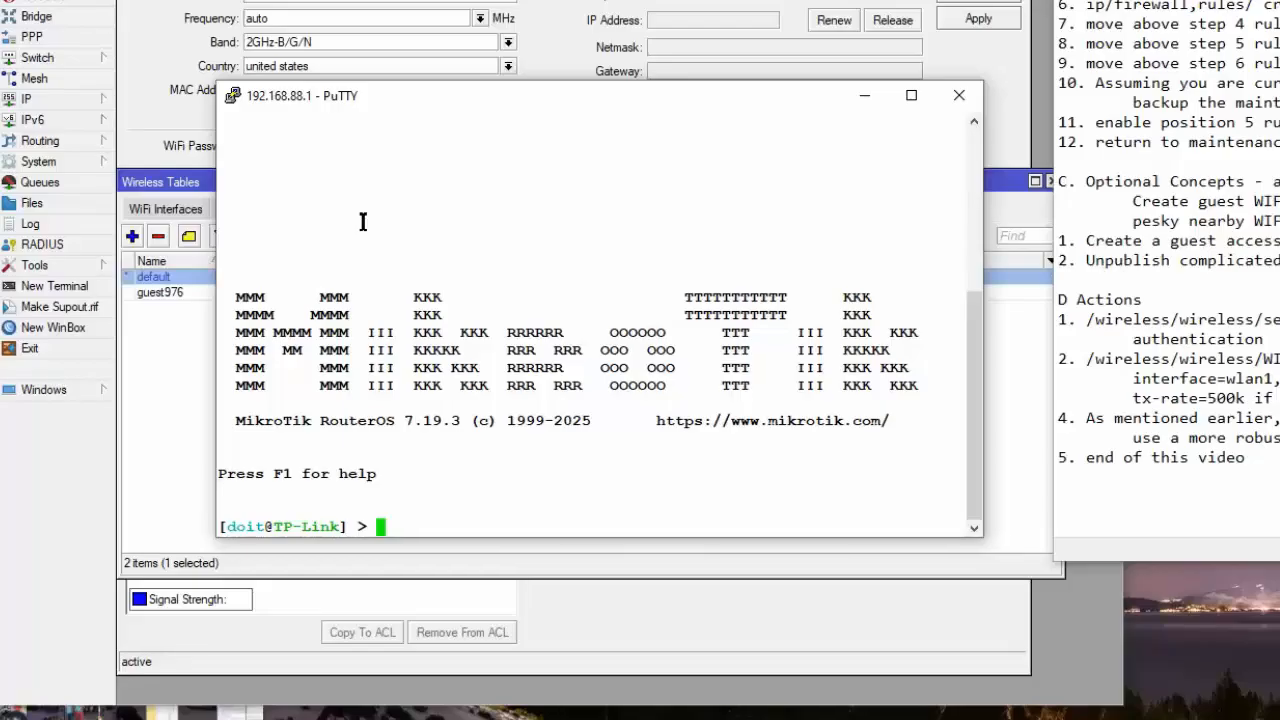
Step: List the router's services by running print under ip/service, and close the SSH session
type("ip/service")
key("Return")
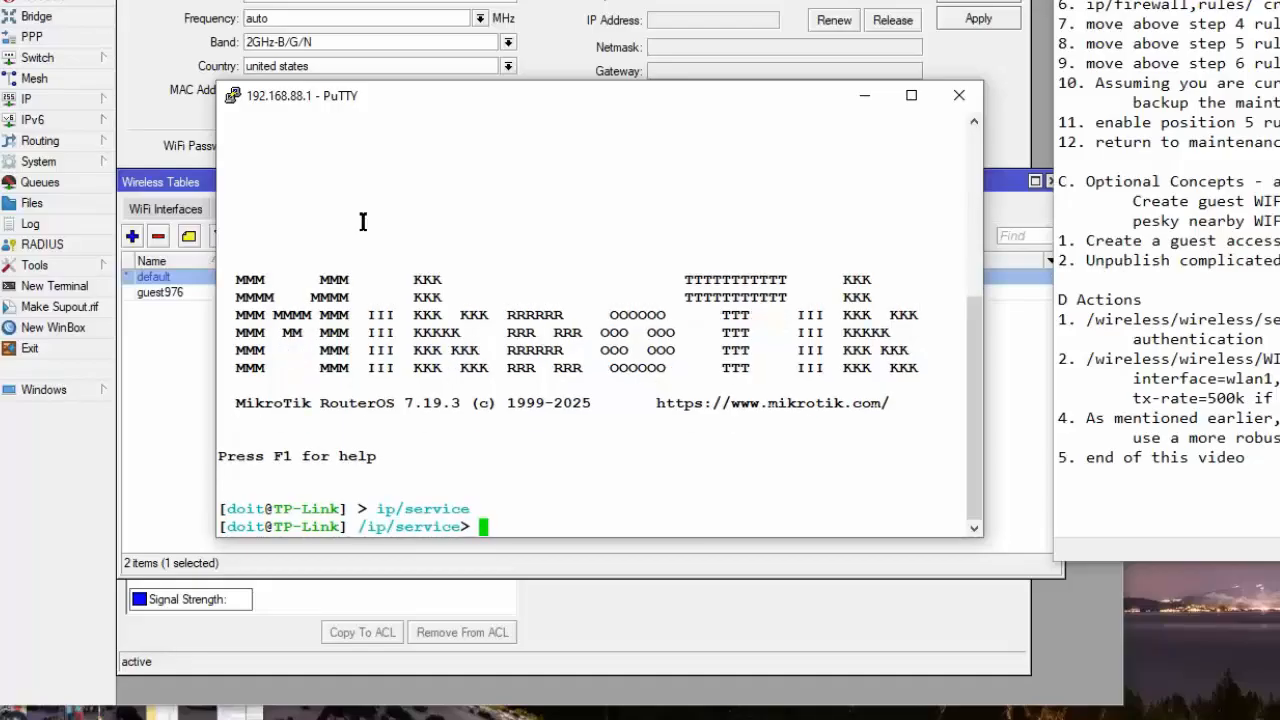
type("print")
key("Return")
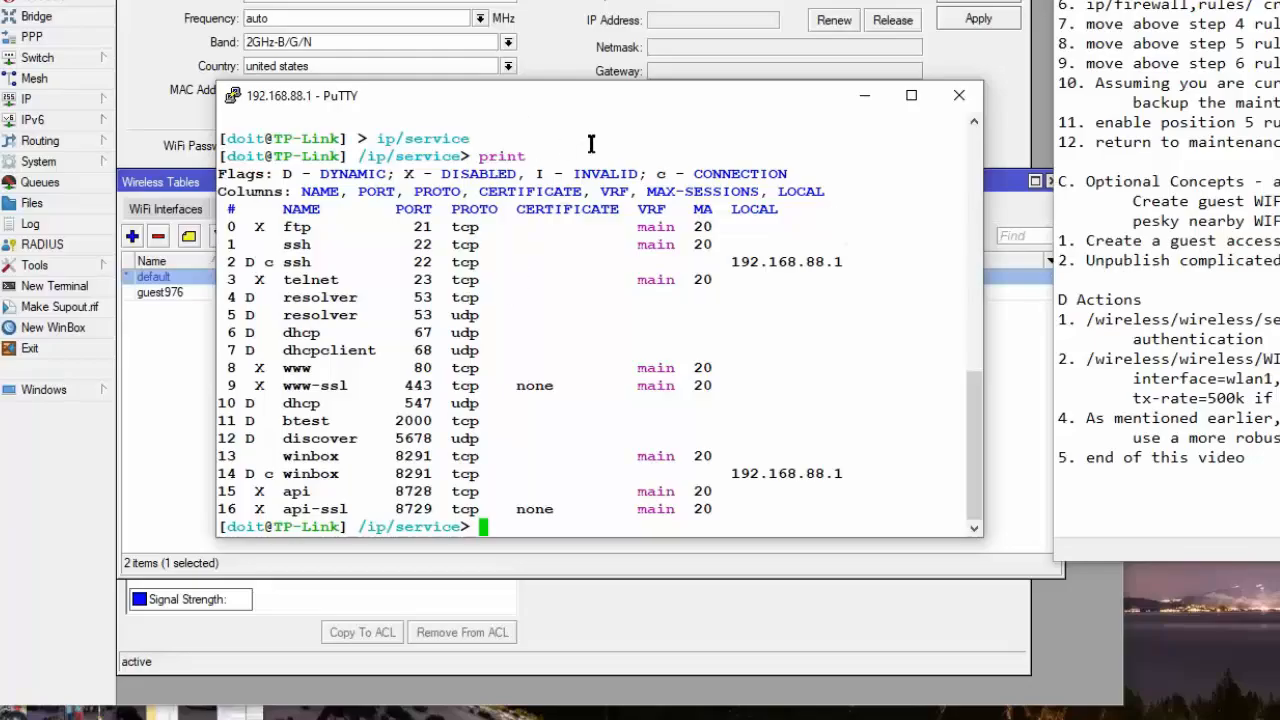
left_click(957, 99)
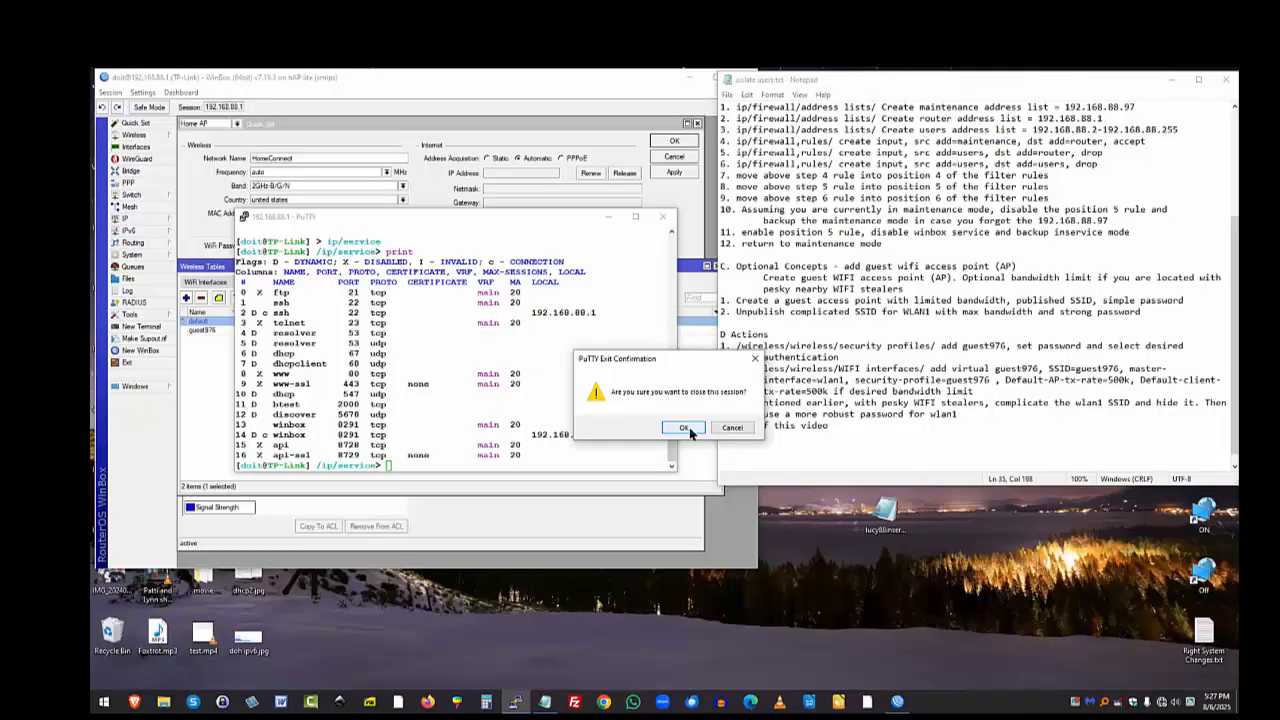
left_click(760, 435)
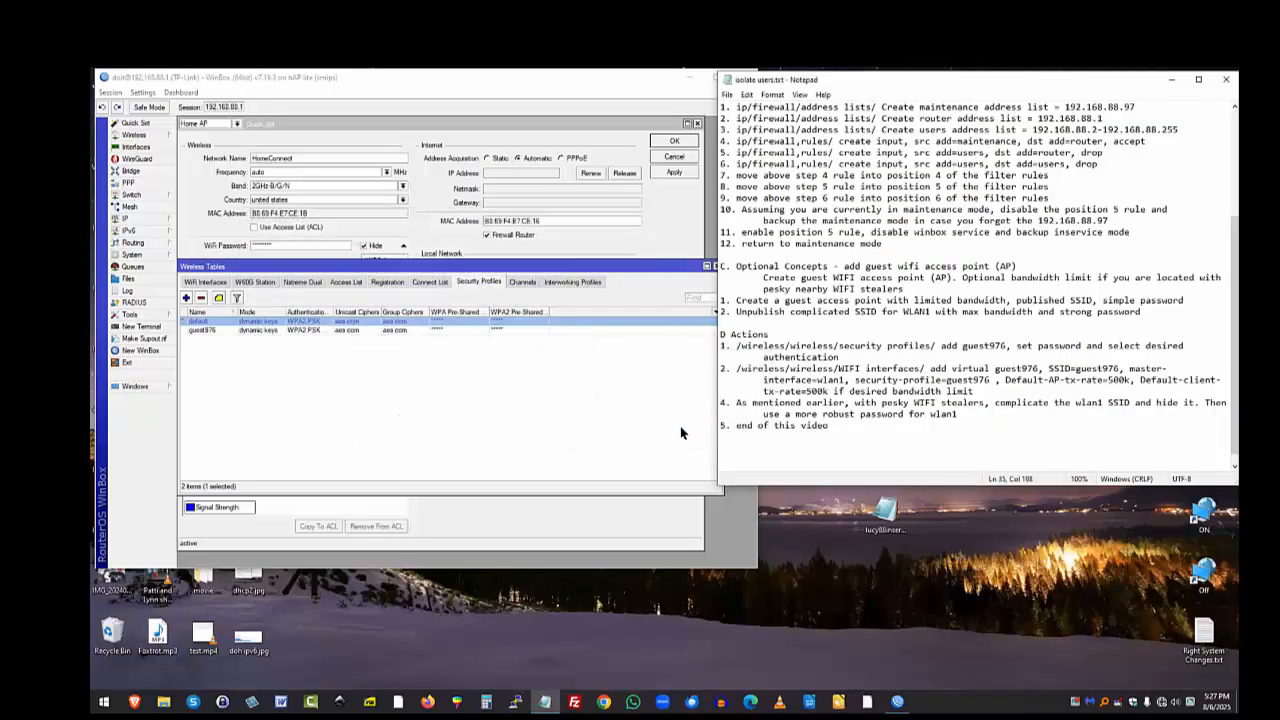